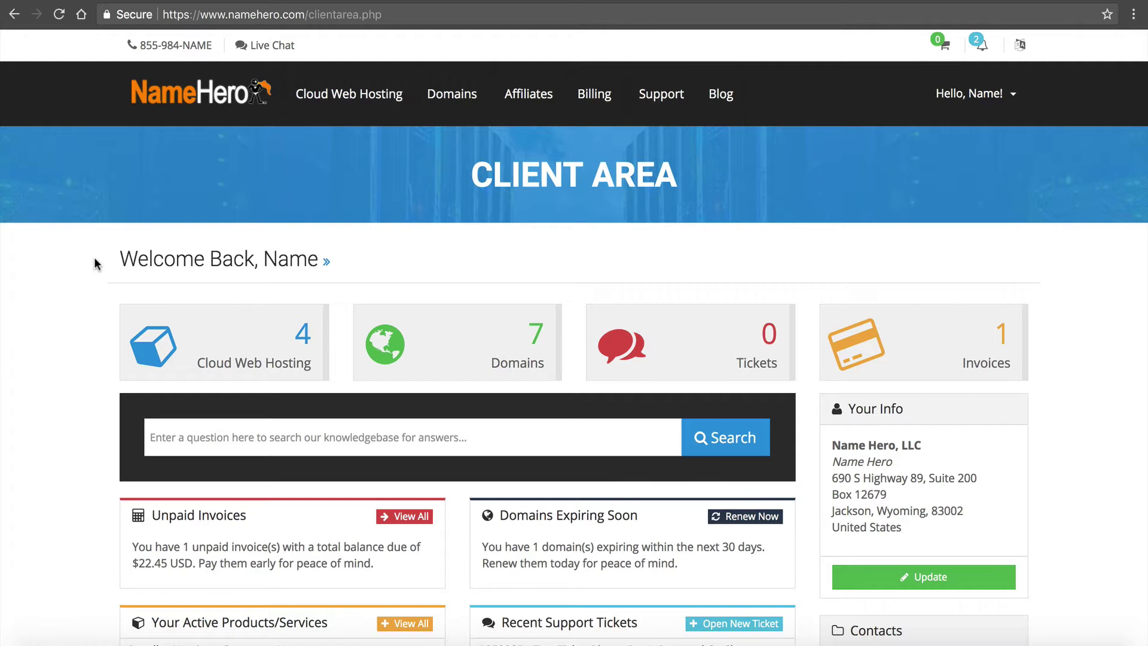
- Open My Products & Services from the Cloud Web Hosting tile
click(282, 338)
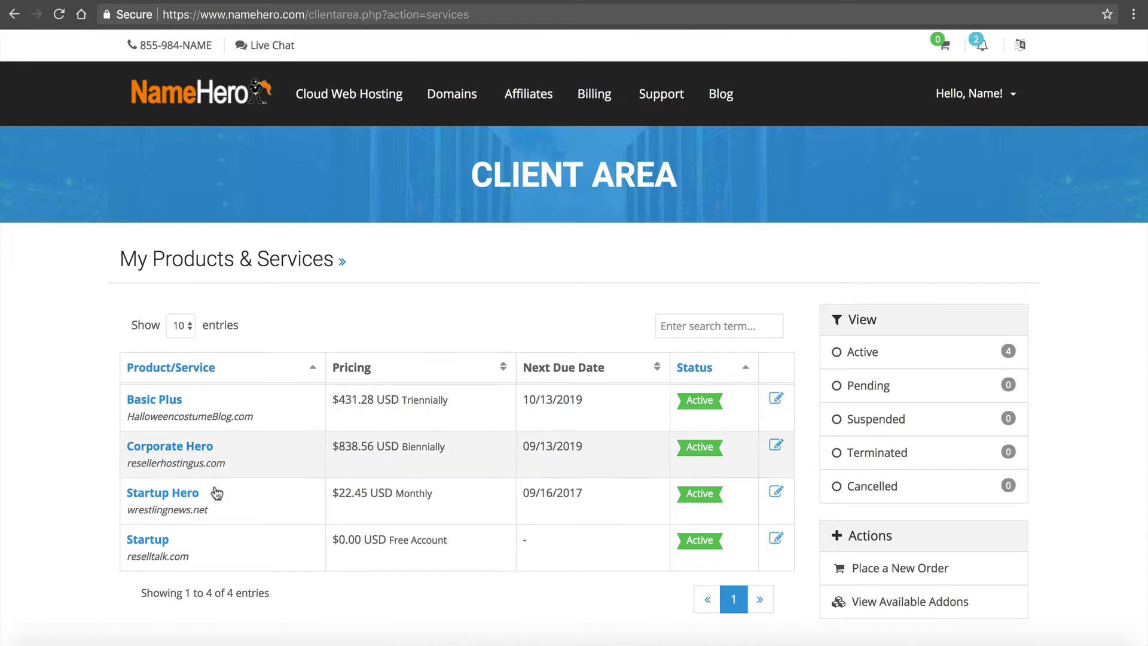
- Check the Corporate Hero plan's addons for the free WHMCS license key, then return to services
click(192, 449)
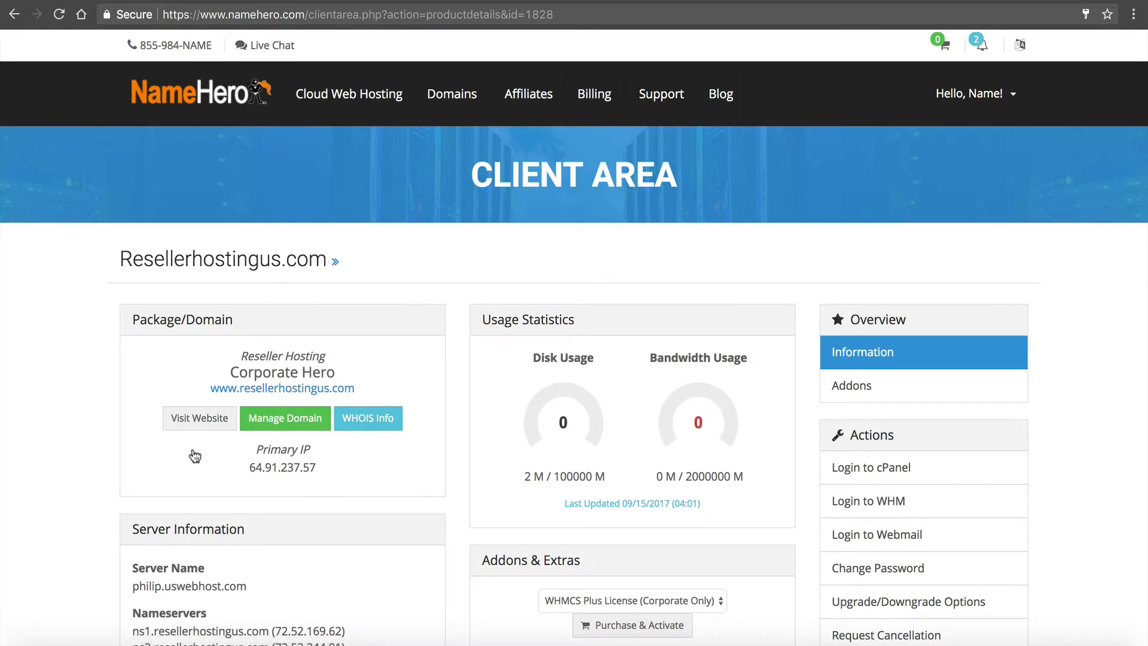
scroll(195, 456, down, 1)
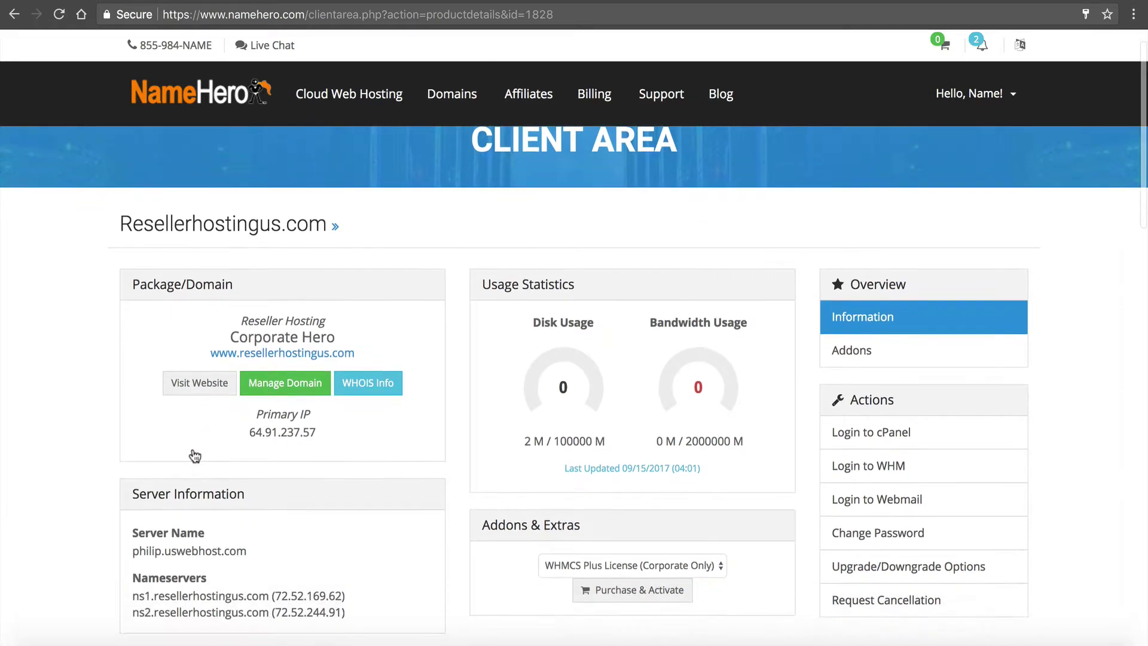
click(861, 370)
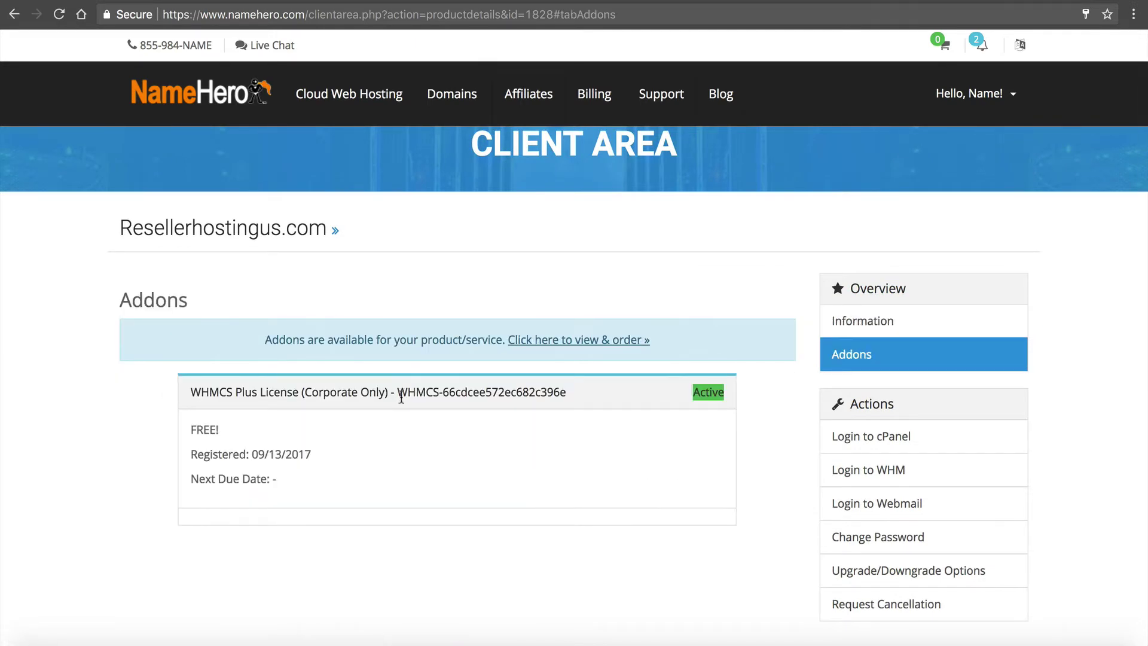
mouse_move(399, 393)
mouse_down()
mouse_move(569, 392)
mouse_move(399, 384)
mouse_up()
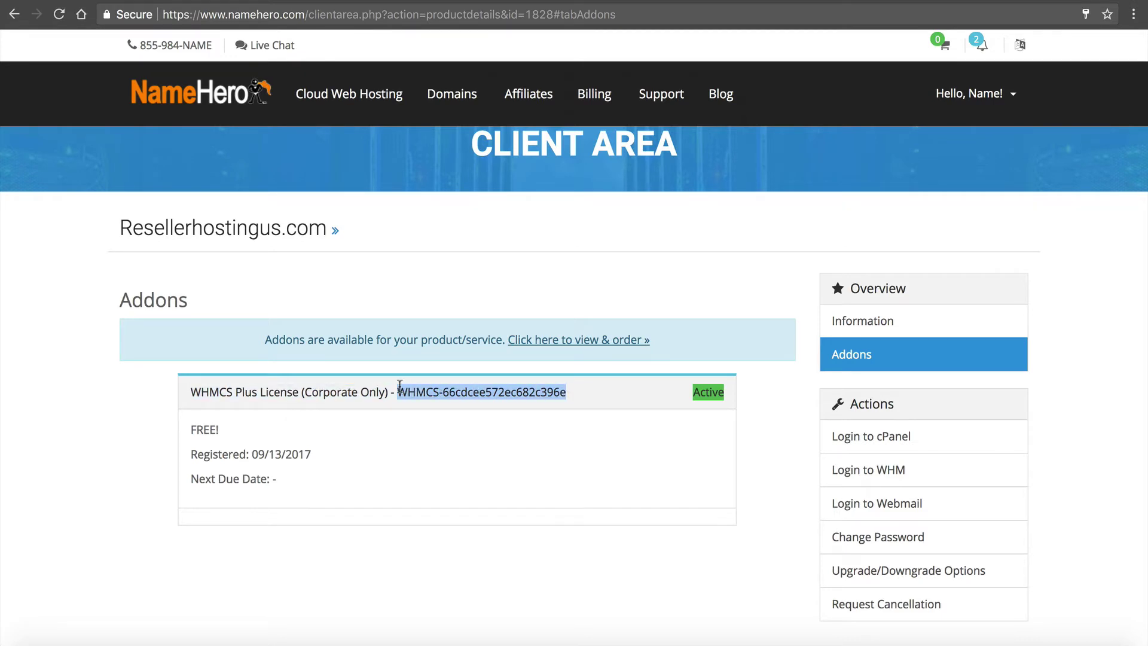
click(14, 15)
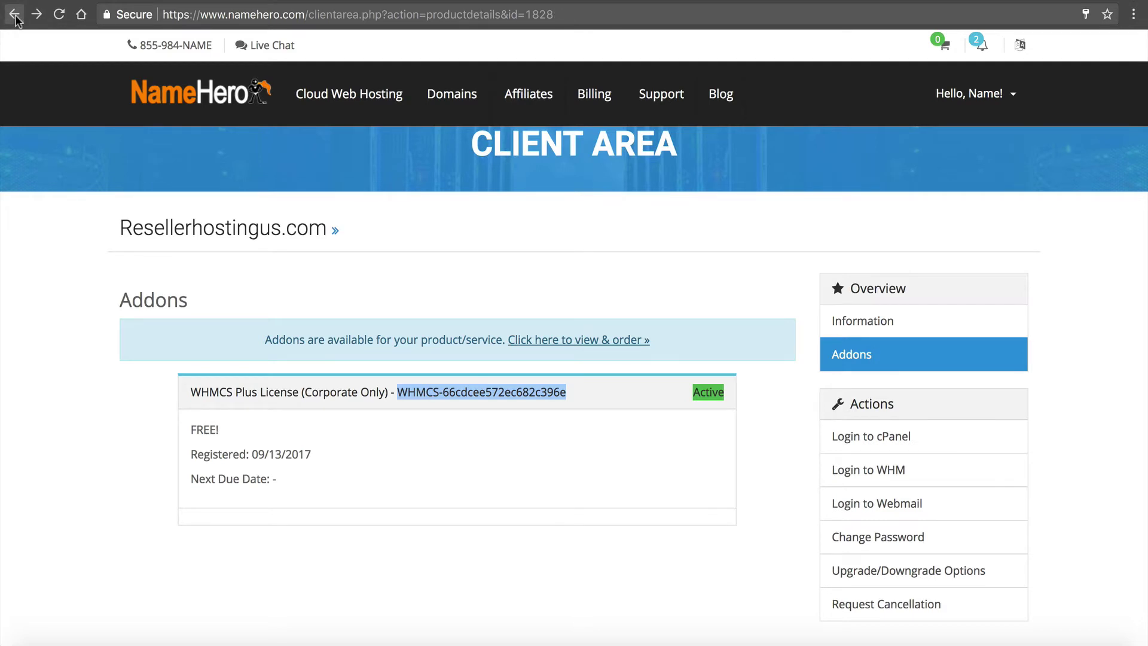
click(14, 16)
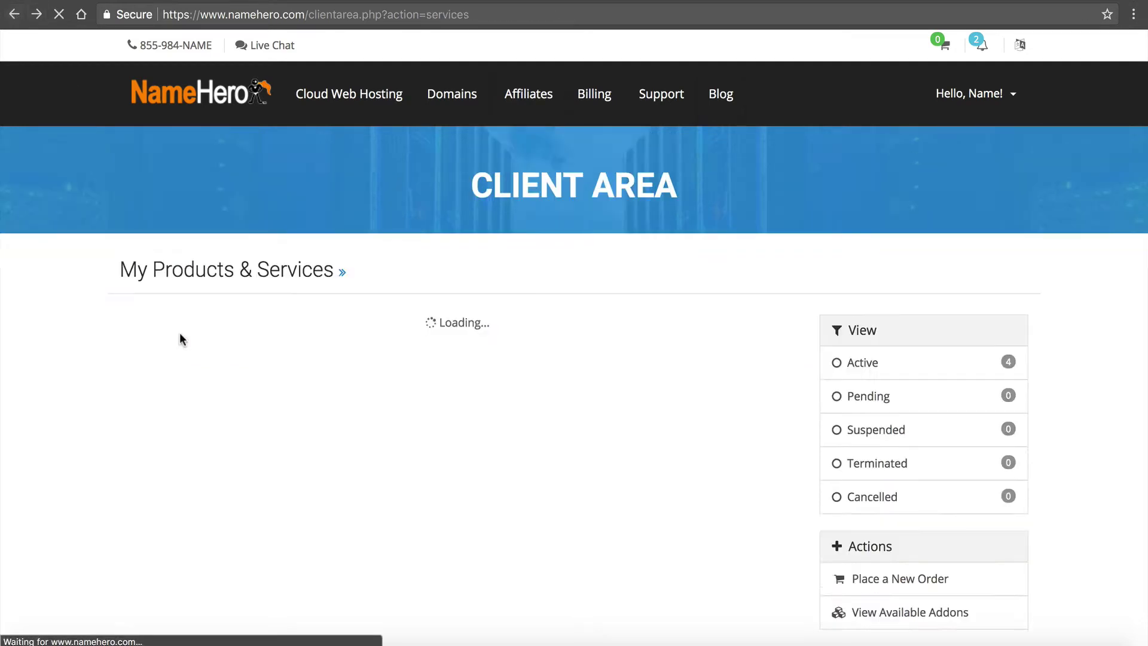
- Reopen the Corporate Hero plan and look at its primary domain name
click(152, 455)
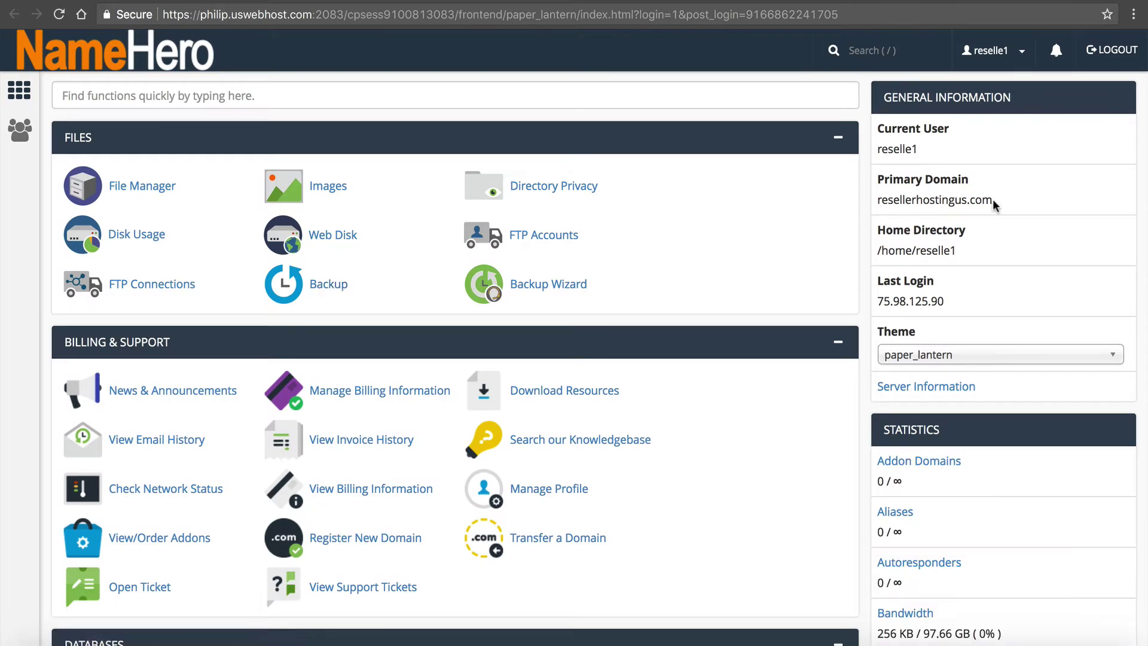
drag(992, 199, 877, 197)
click(877, 196)
- Create the 'billing' subdomain with an auto-filled document root, then return to cPanel home
click(450, 92)
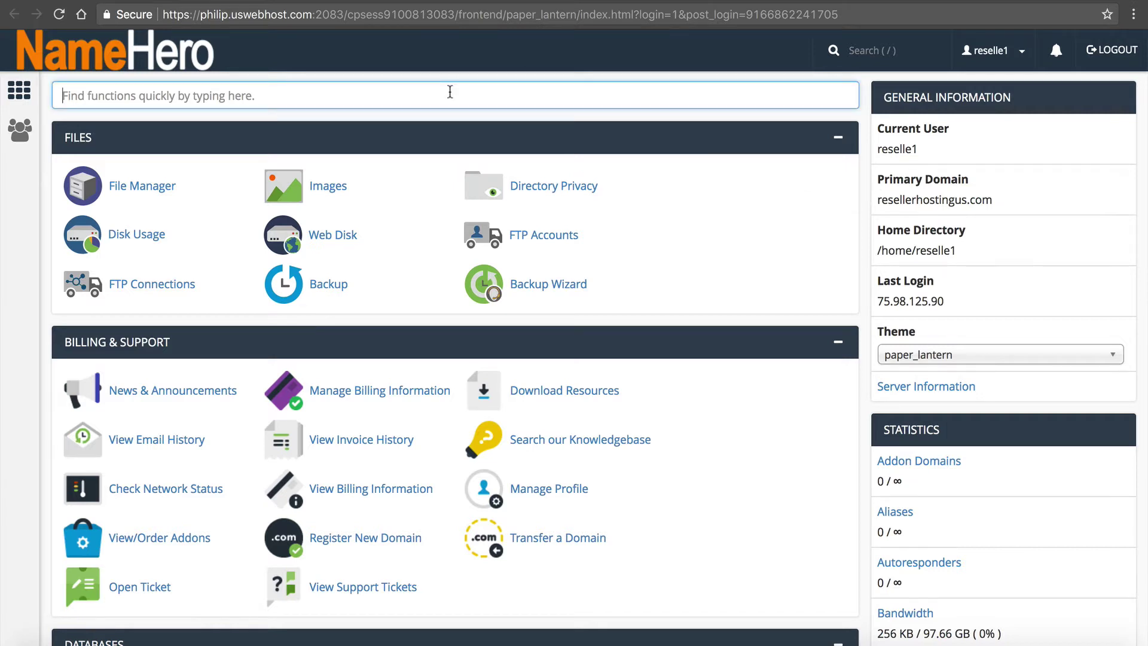
text(sub)
click(158, 190)
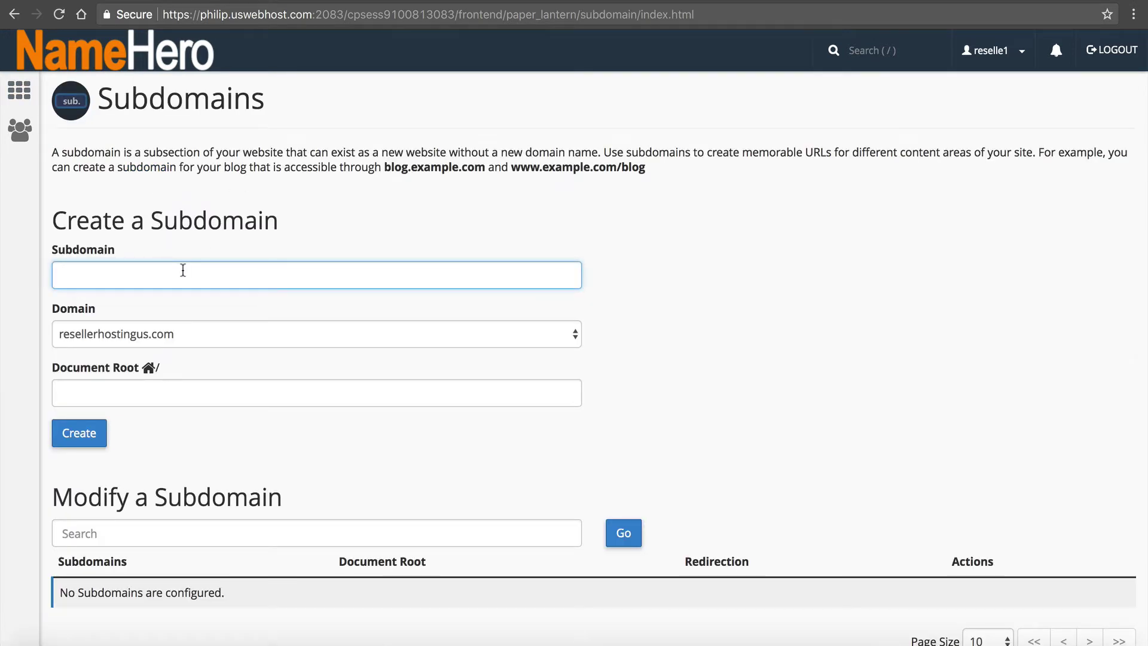
text(billing)
click(352, 231)
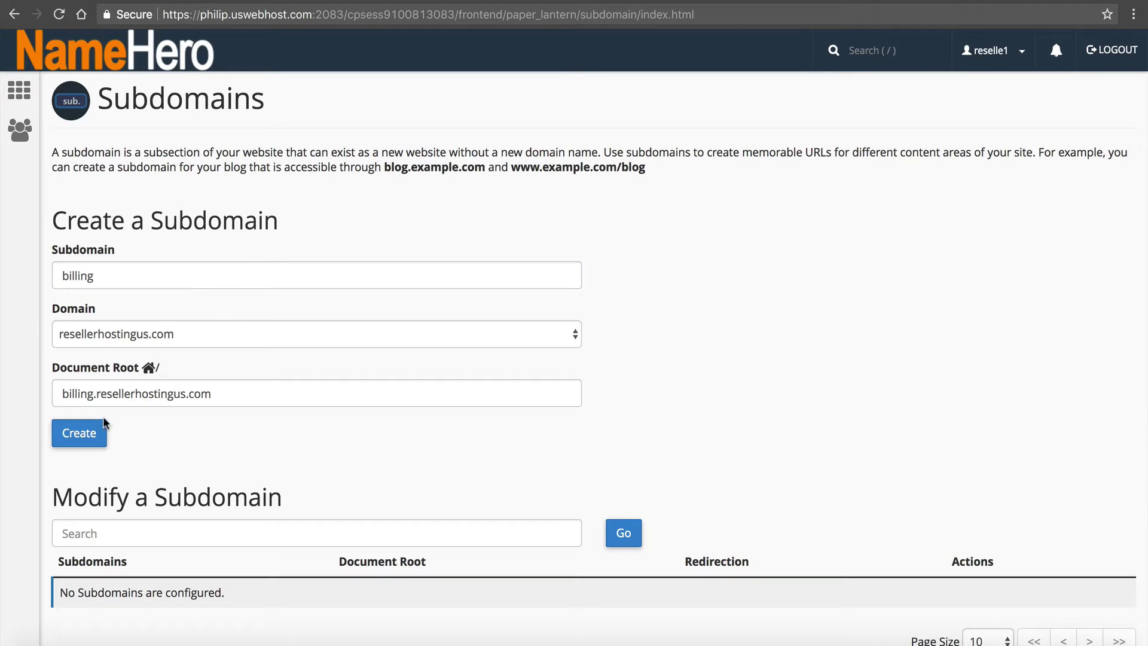
click(86, 435)
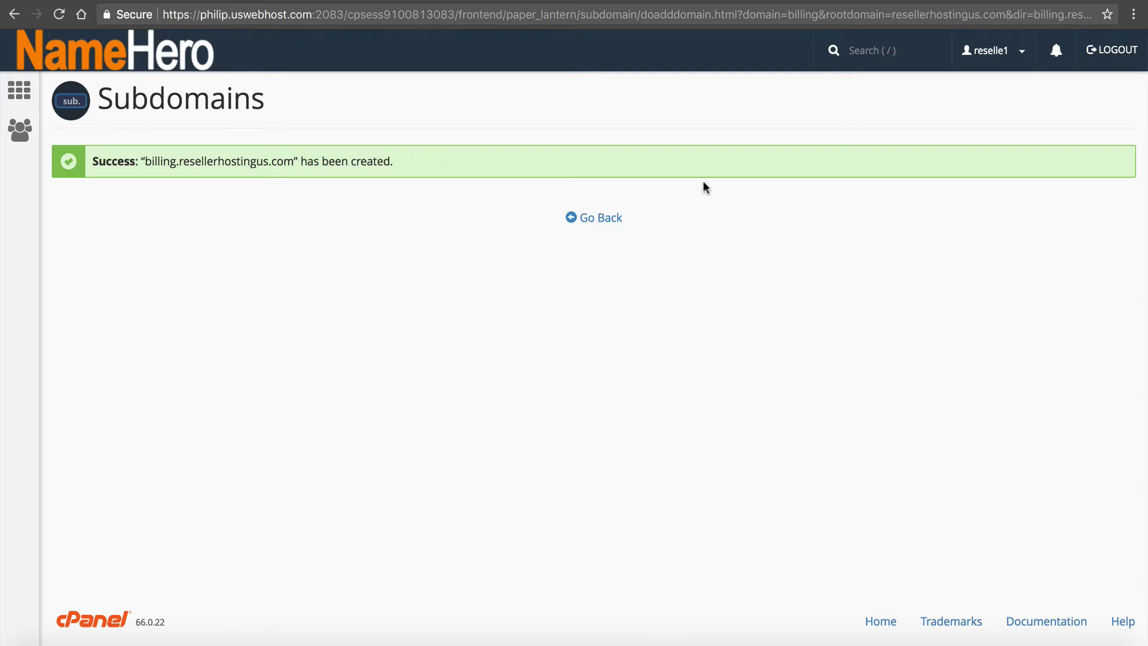
click(601, 219)
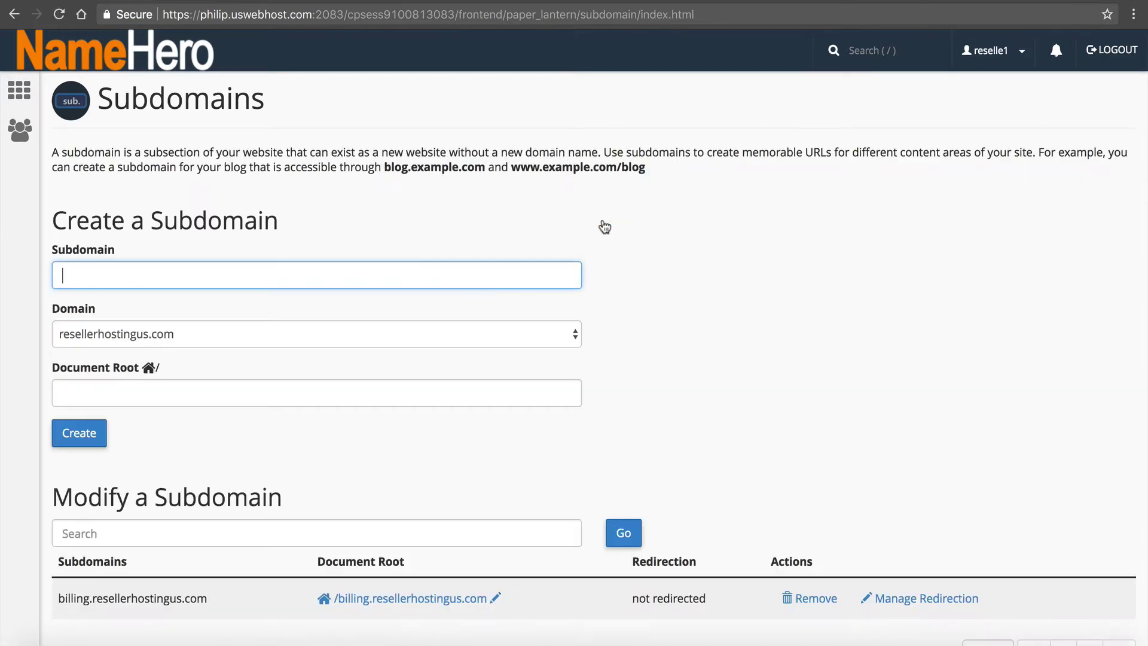
click(89, 67)
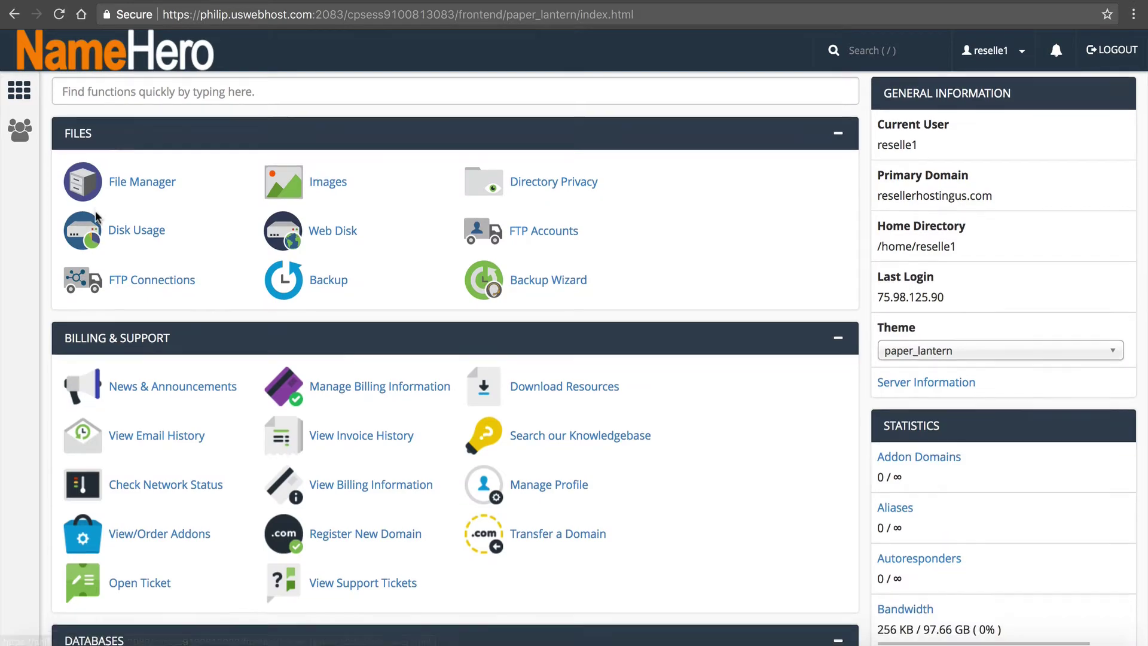
- Find WHMCS among the Softaculous scripts and open its installer page
scroll(92, 238, down, 20)
scroll(98, 226, down, 15)
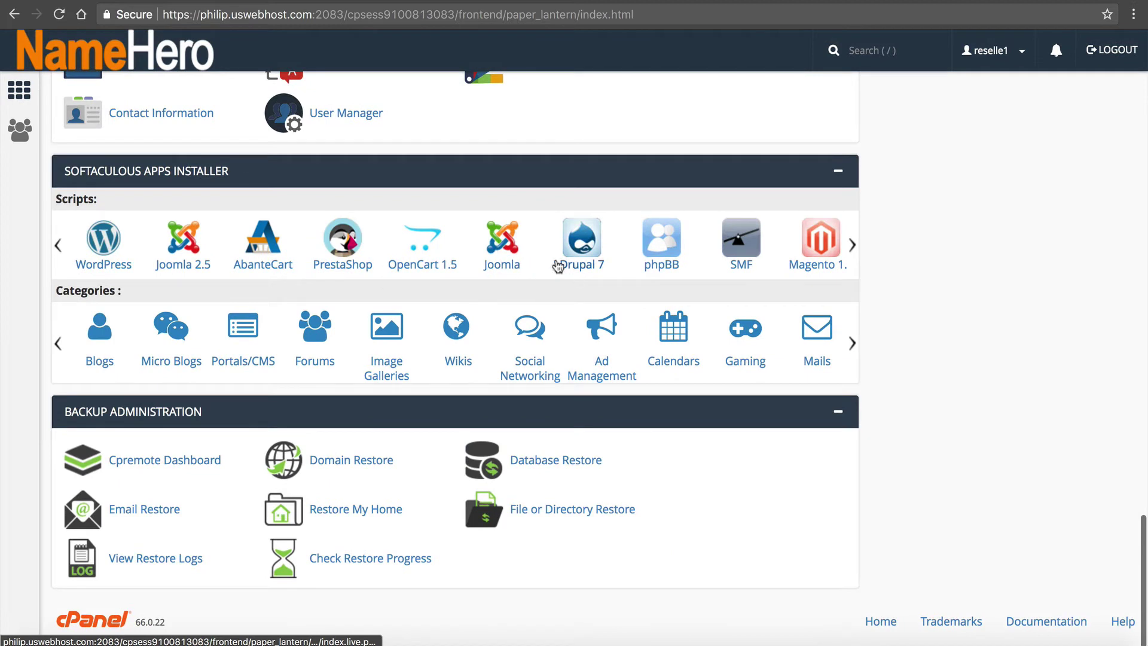
click(850, 256)
click(851, 245)
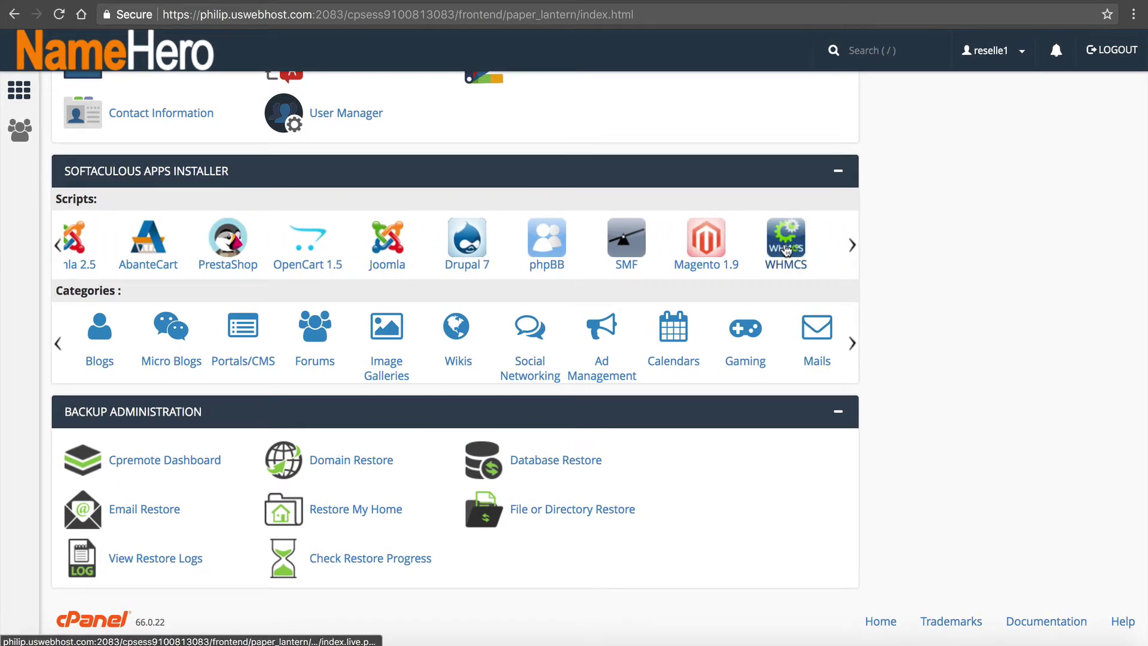
click(796, 254)
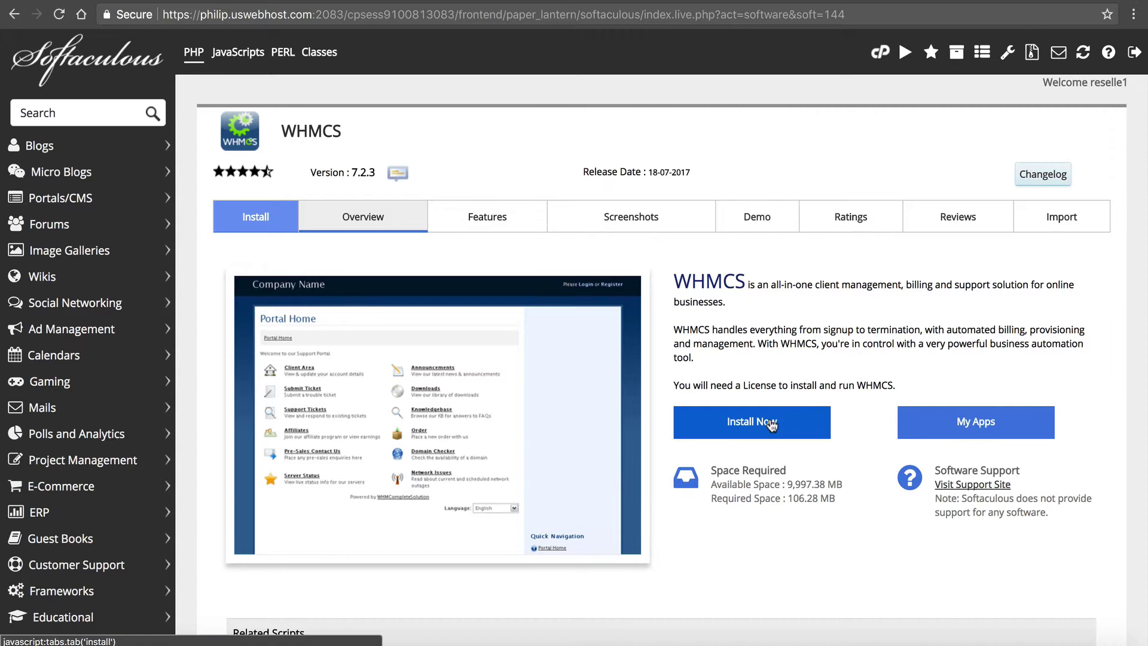
click(748, 430)
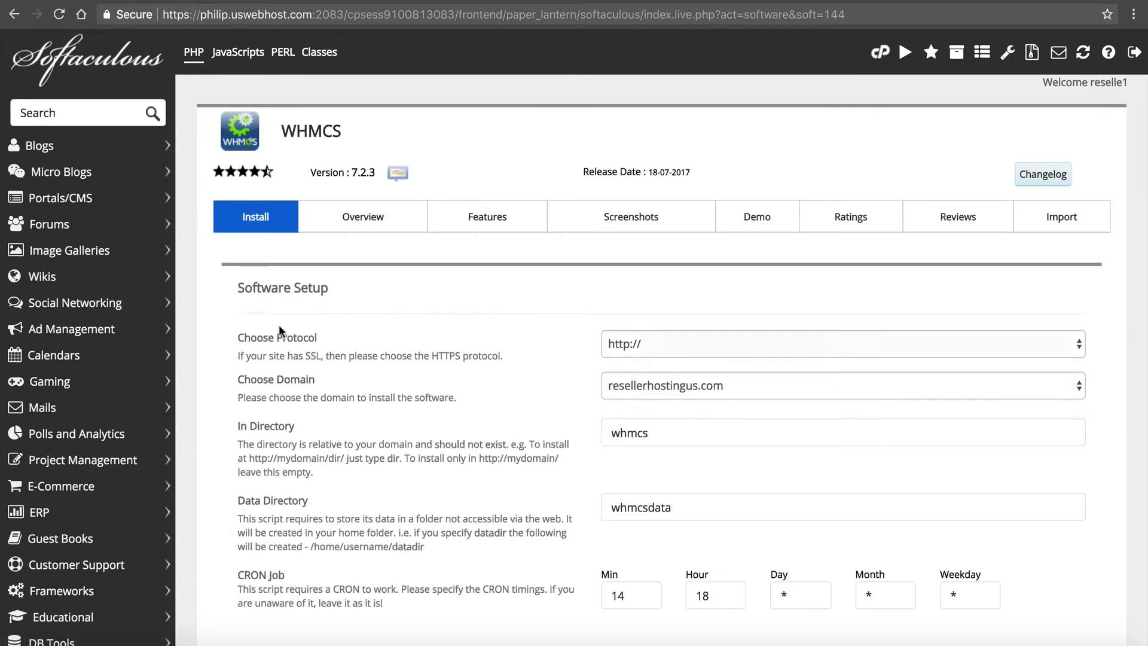
click(642, 344)
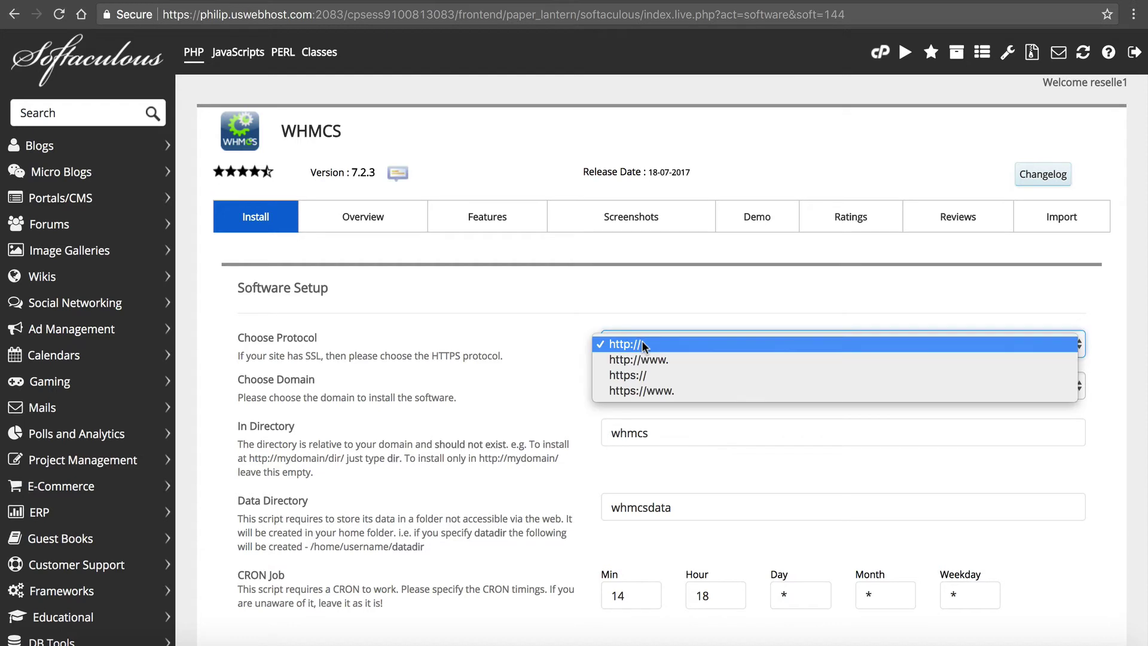
click(634, 373)
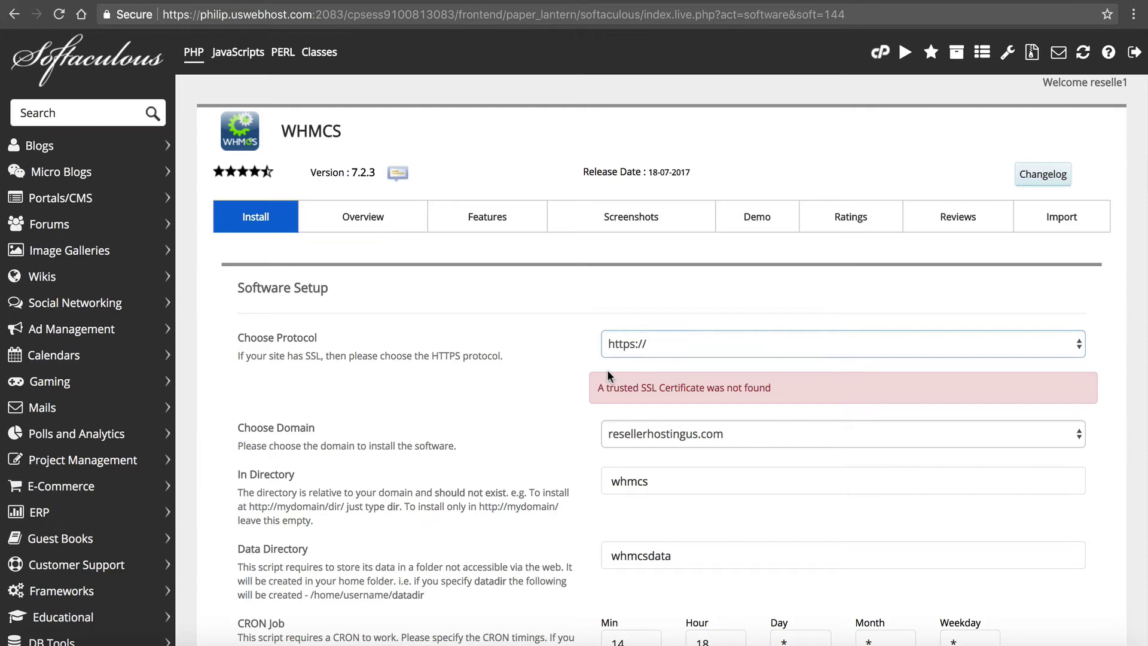
drag(607, 383, 718, 402)
click(727, 381)
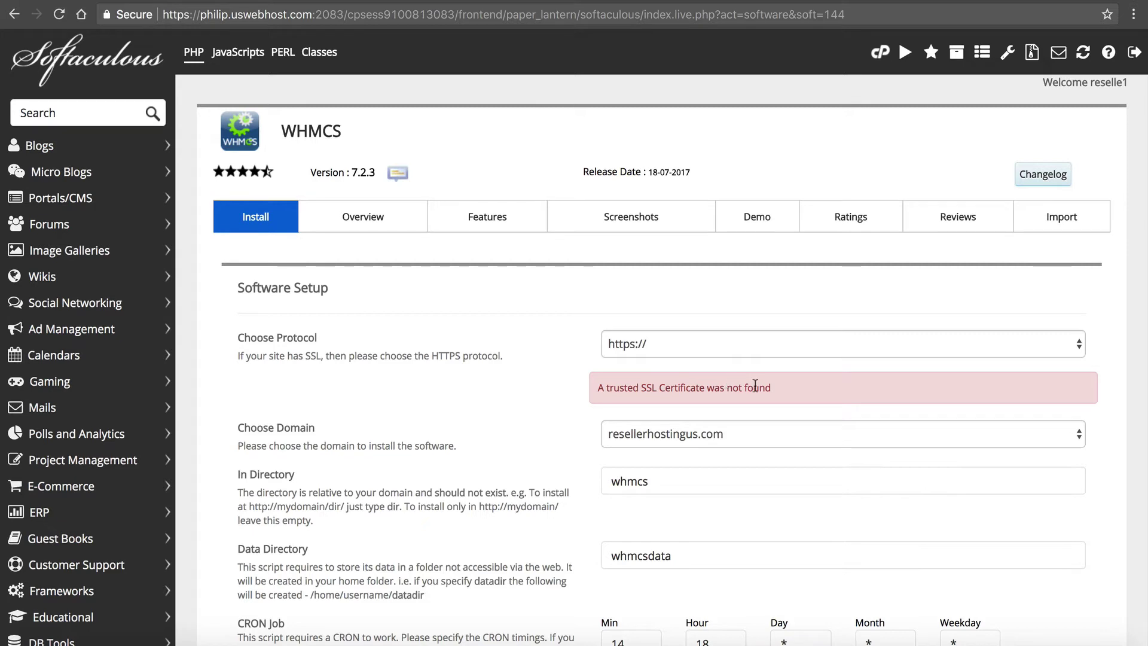
drag(774, 392, 598, 388)
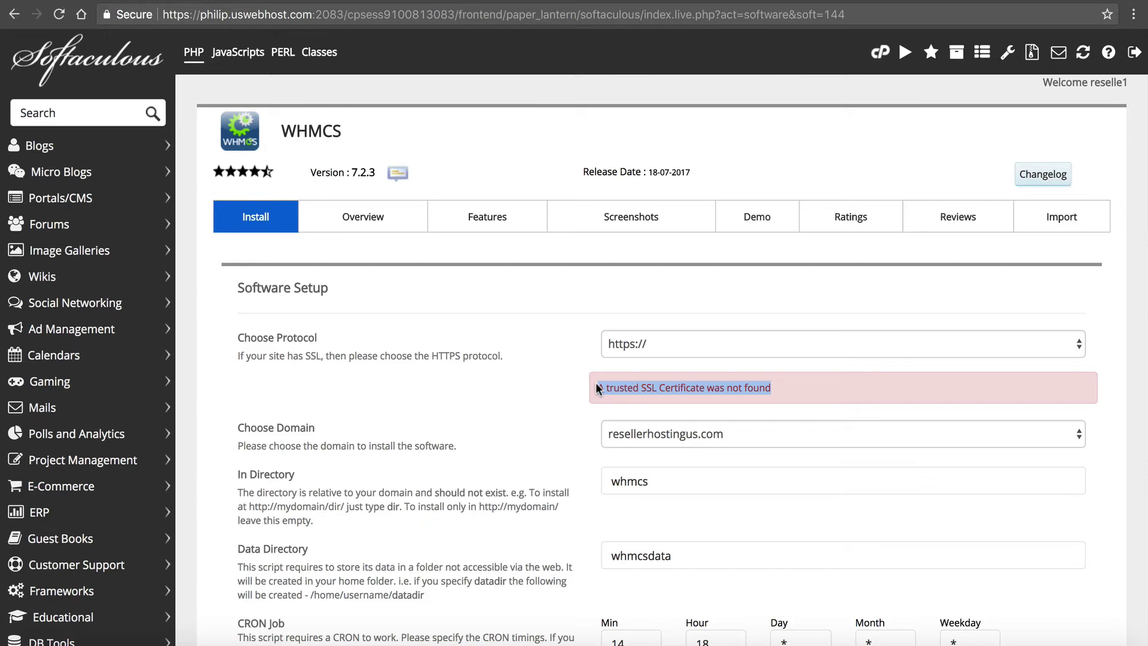
click(559, 390)
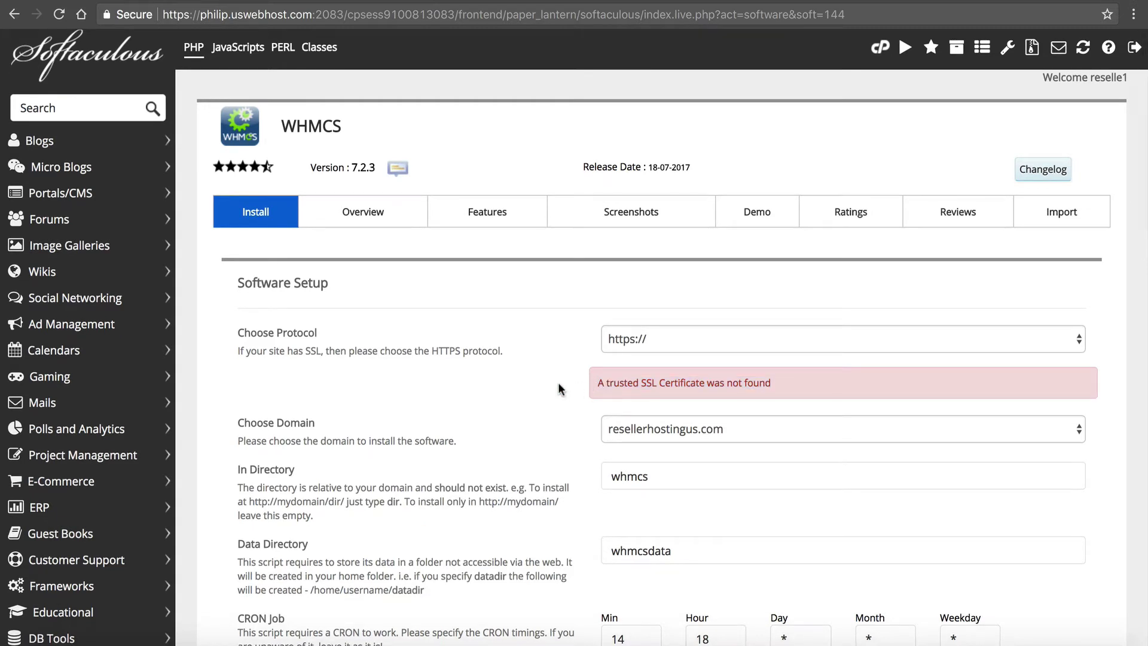
scroll(559, 393, down, 1)
- Target billing.resellerhostingus.com and clear 'whmcs' from In Directory to install at the root
click(697, 402)
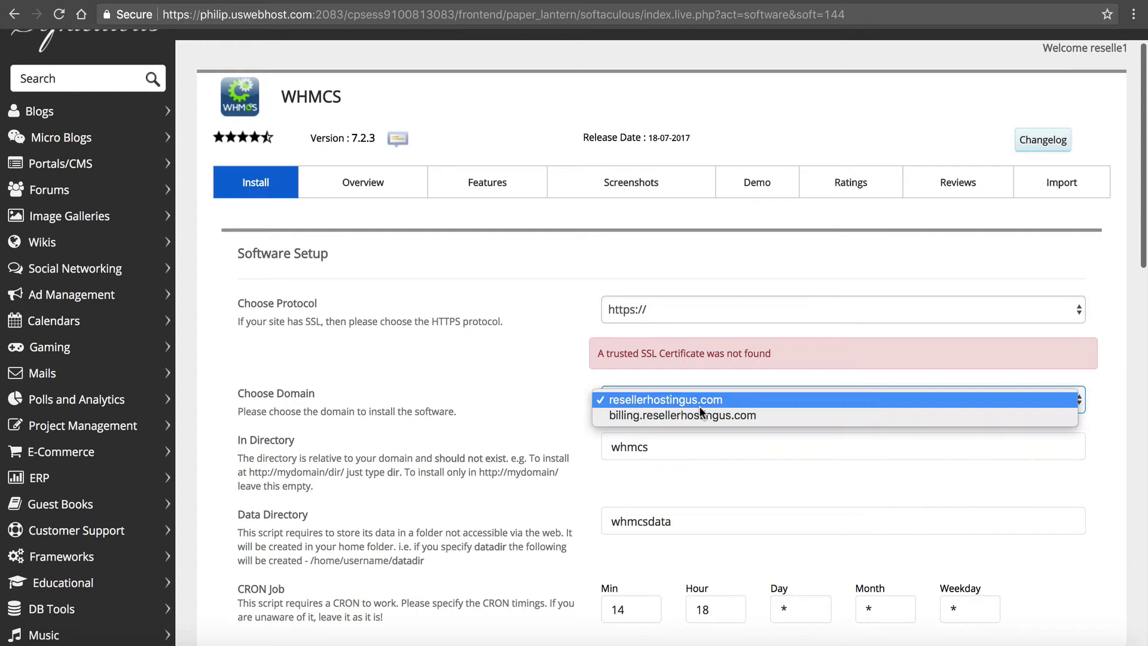
click(693, 413)
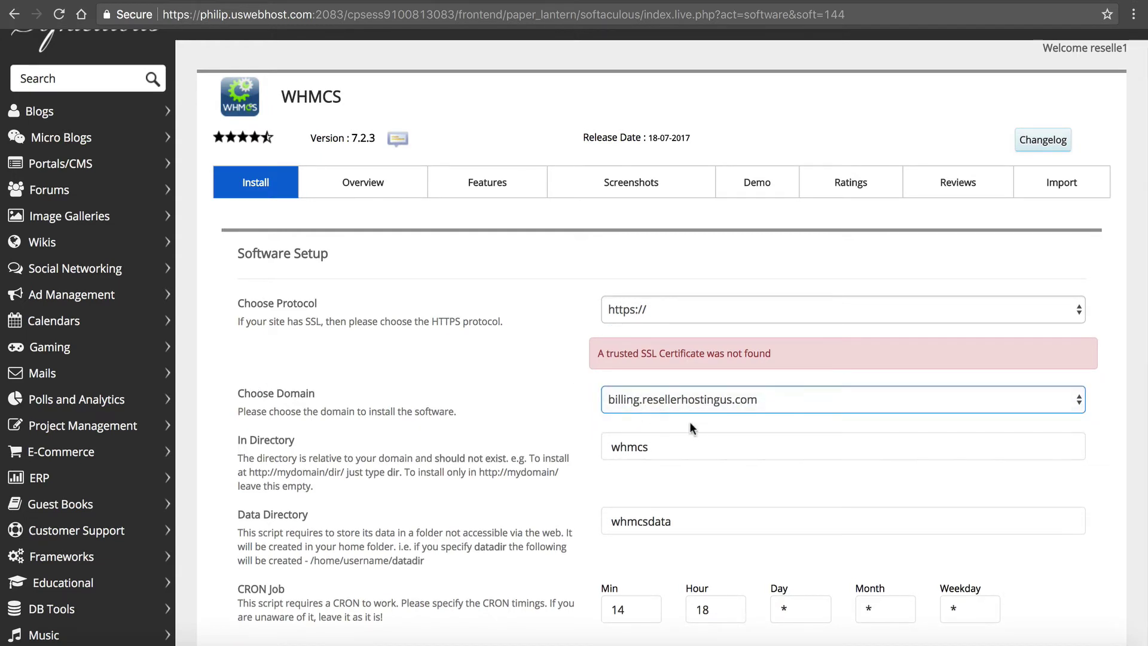
click(624, 404)
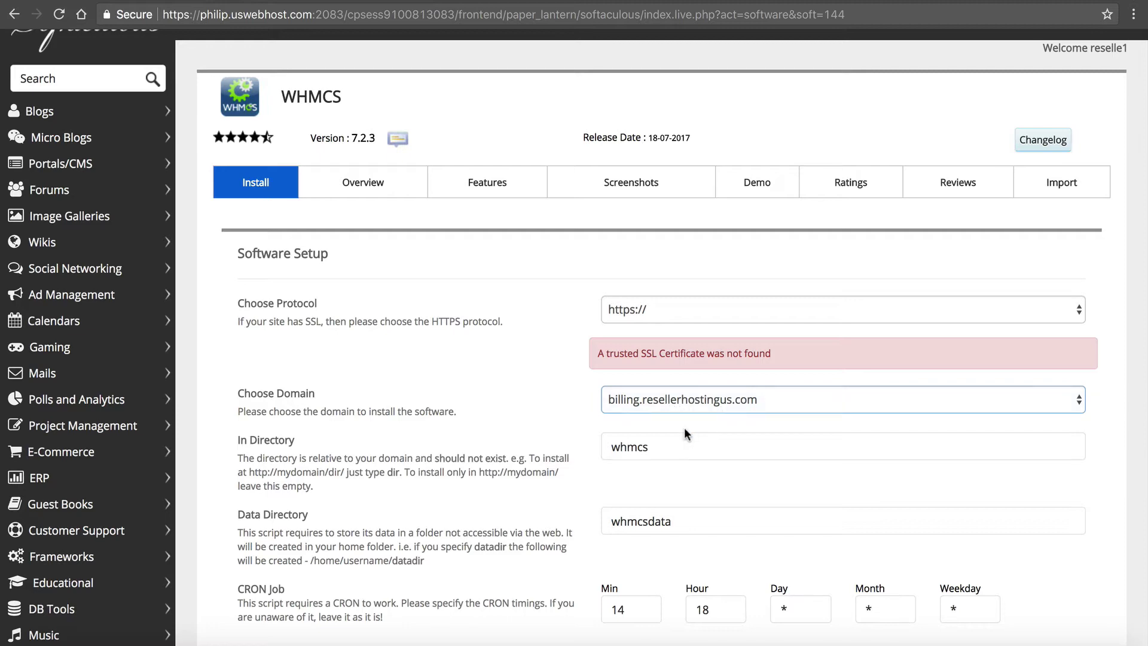
click(678, 441)
scroll(676, 440, down, 2)
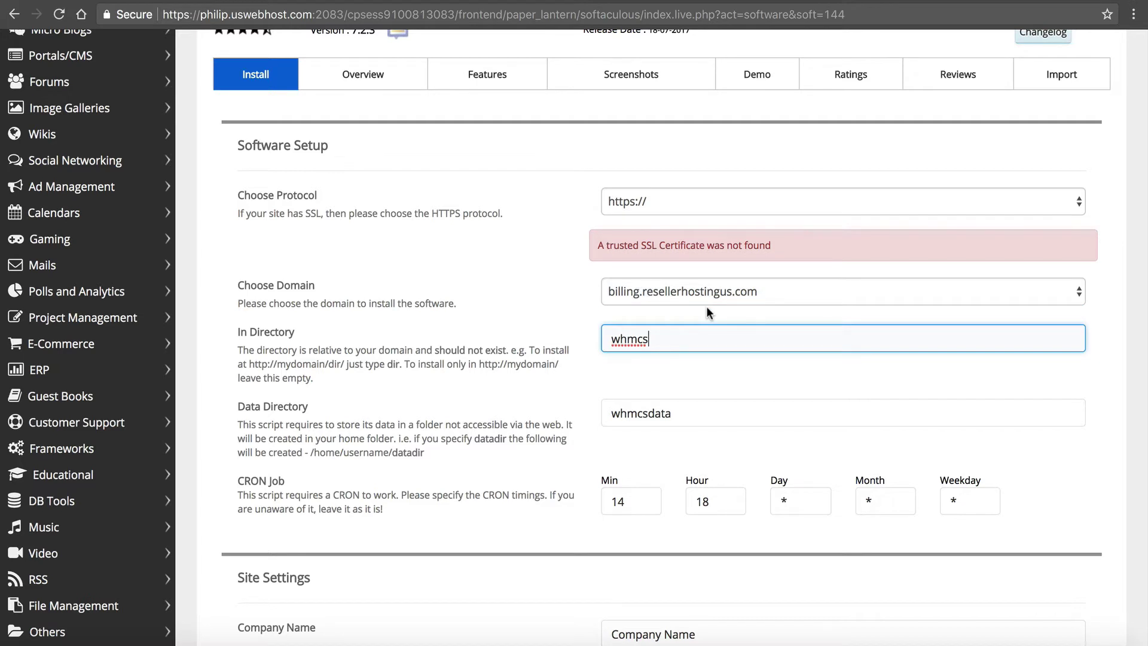
key(super+a)
key(BackSpace)
scroll(610, 382, down, 1)
- Enter ResellerHostingUS as the Company Name
click(610, 382)
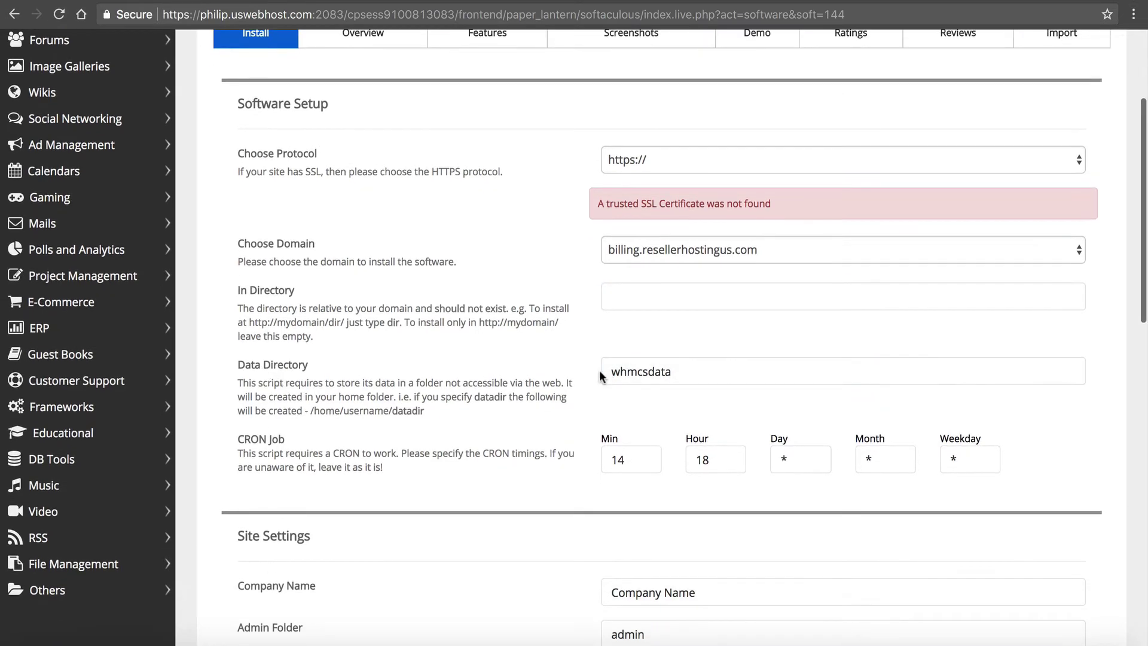
click(602, 372)
scroll(607, 367, down, 2)
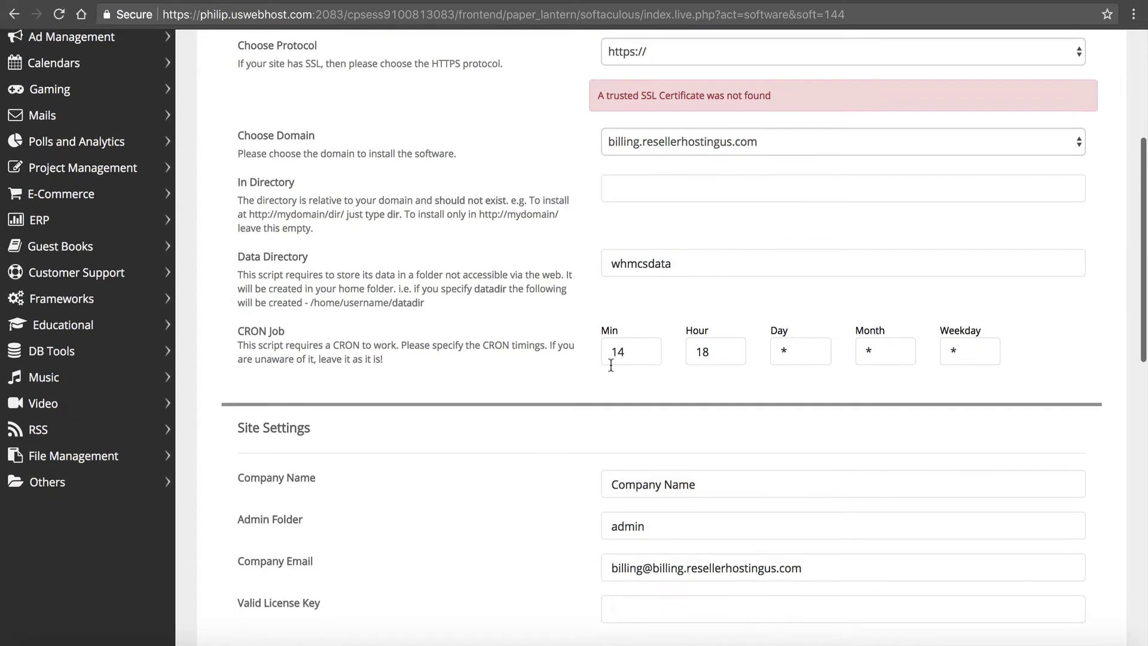
click(616, 354)
click(705, 353)
click(897, 352)
click(963, 352)
click(804, 352)
scroll(803, 347, down, 2)
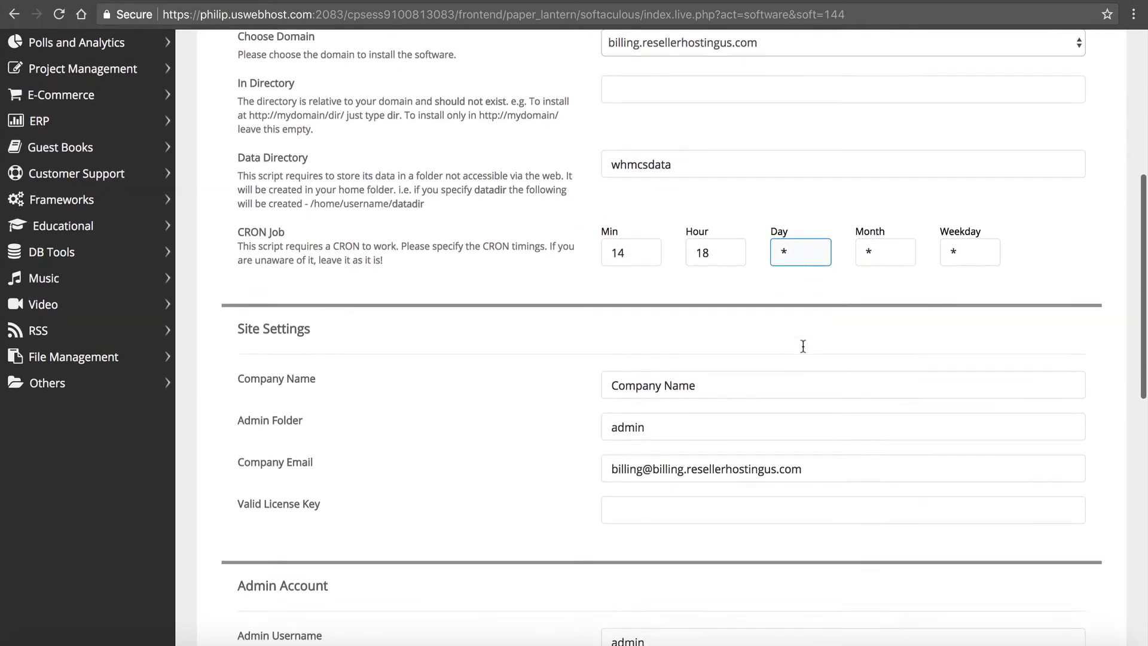
scroll(802, 346, down, 1)
drag(735, 323, 462, 302)
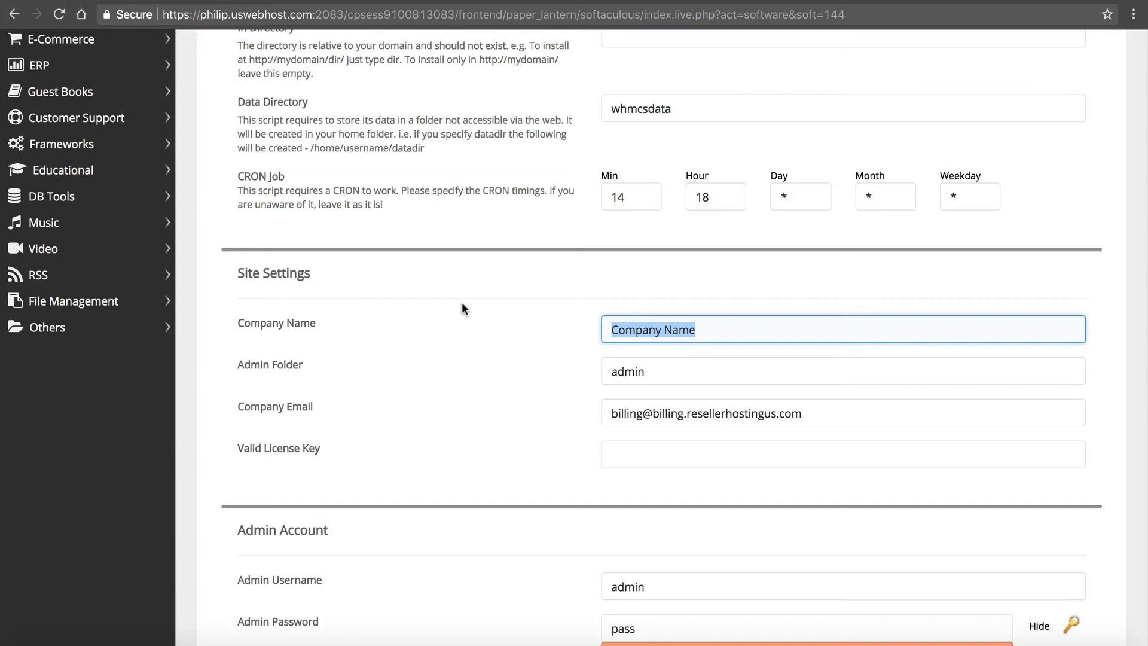
text(Reseller)
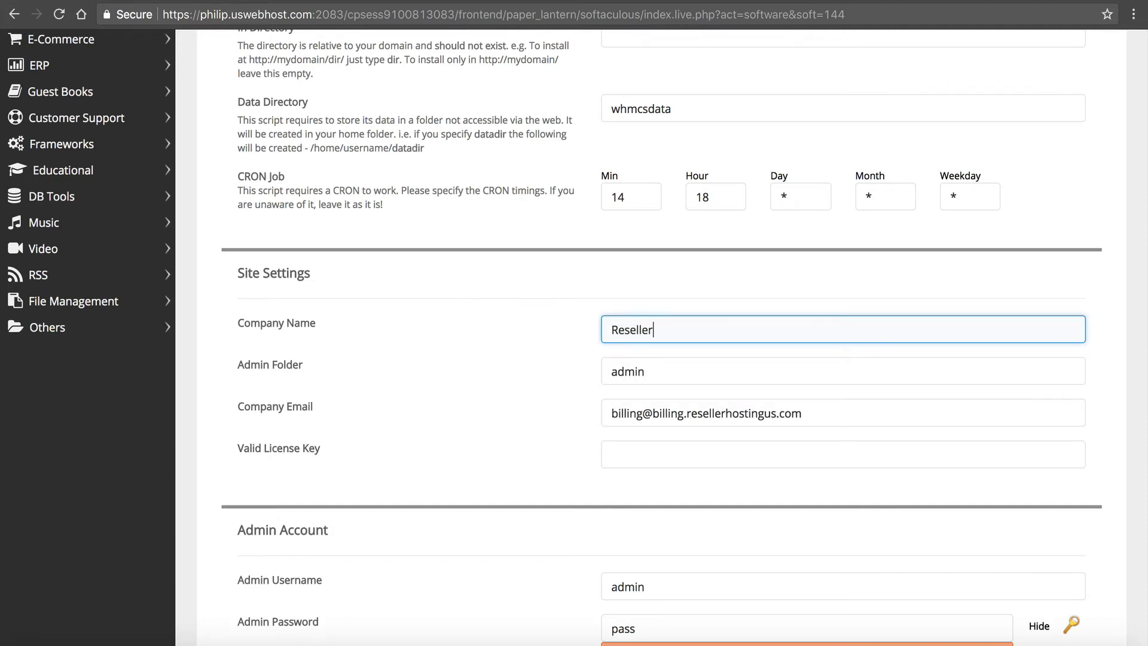
text(HostingUS)
key(Tab)
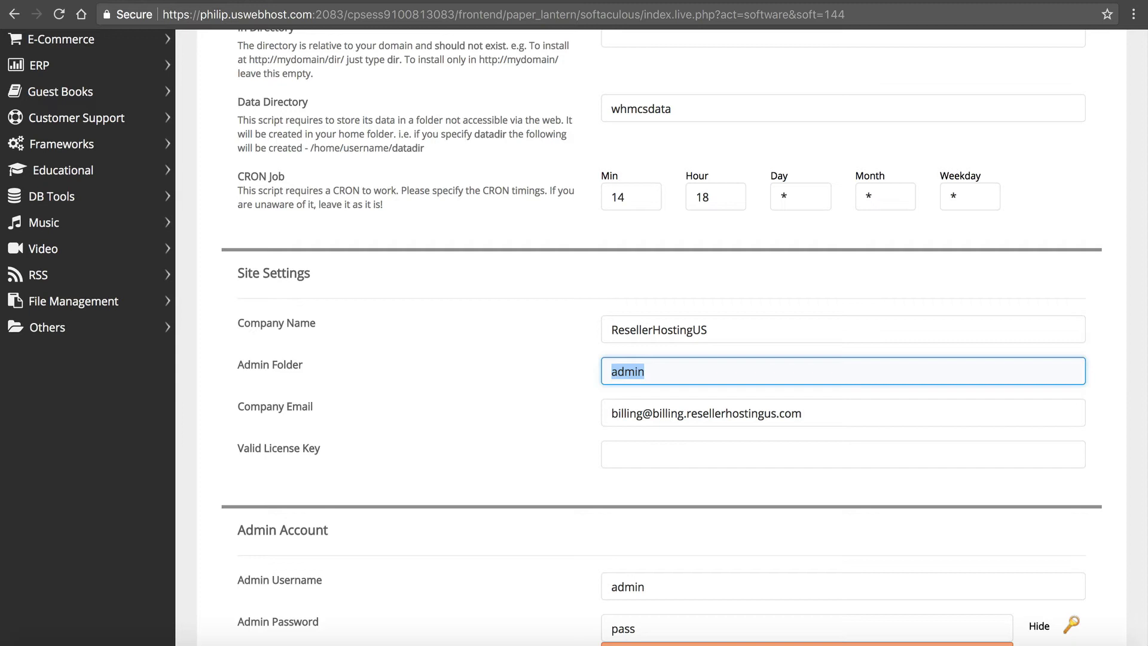
- Set the Admin Folder to resell21
text(rs)
key(BackSpace)
text(esell21)
key(BackSpace)
text(1)
click(481, 413)
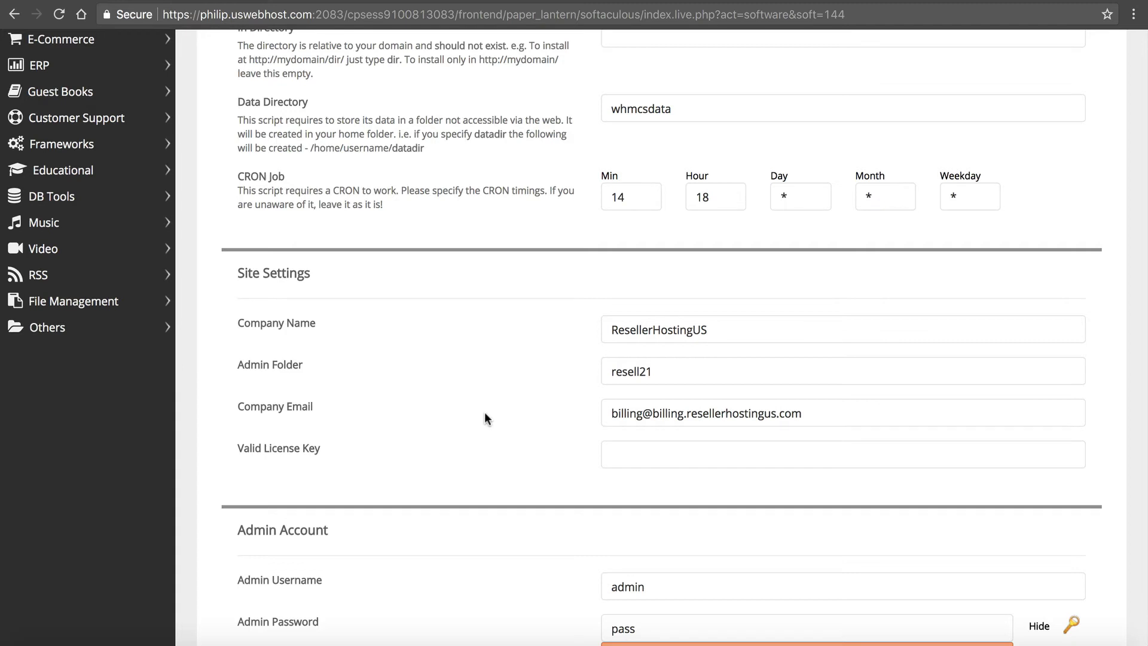
- Replace the Company Email with the owner's address and paste the licence key
click(837, 412)
key(ctrl+a)
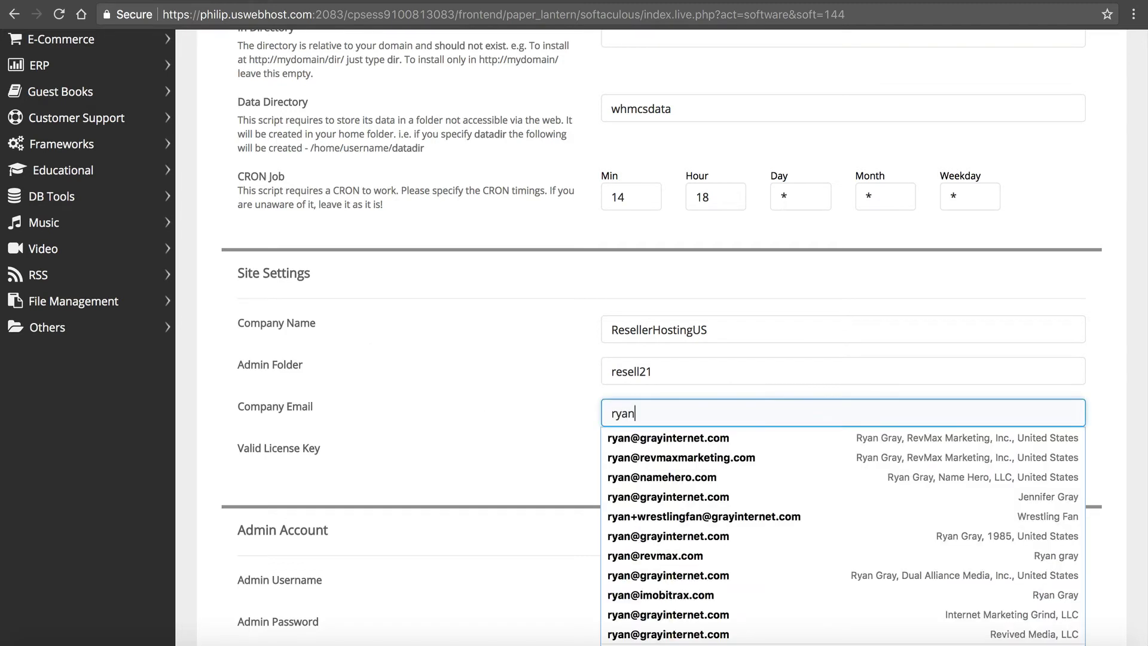
key(Tab)
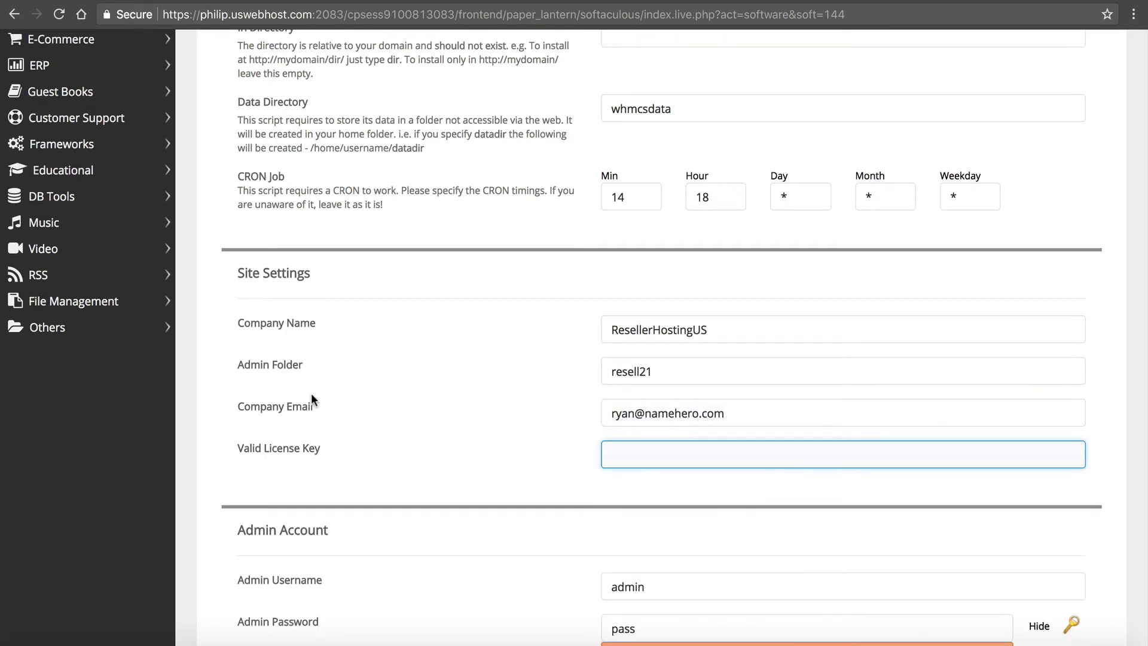
text(v)
key(BackSpace)
key(ctrl+v)
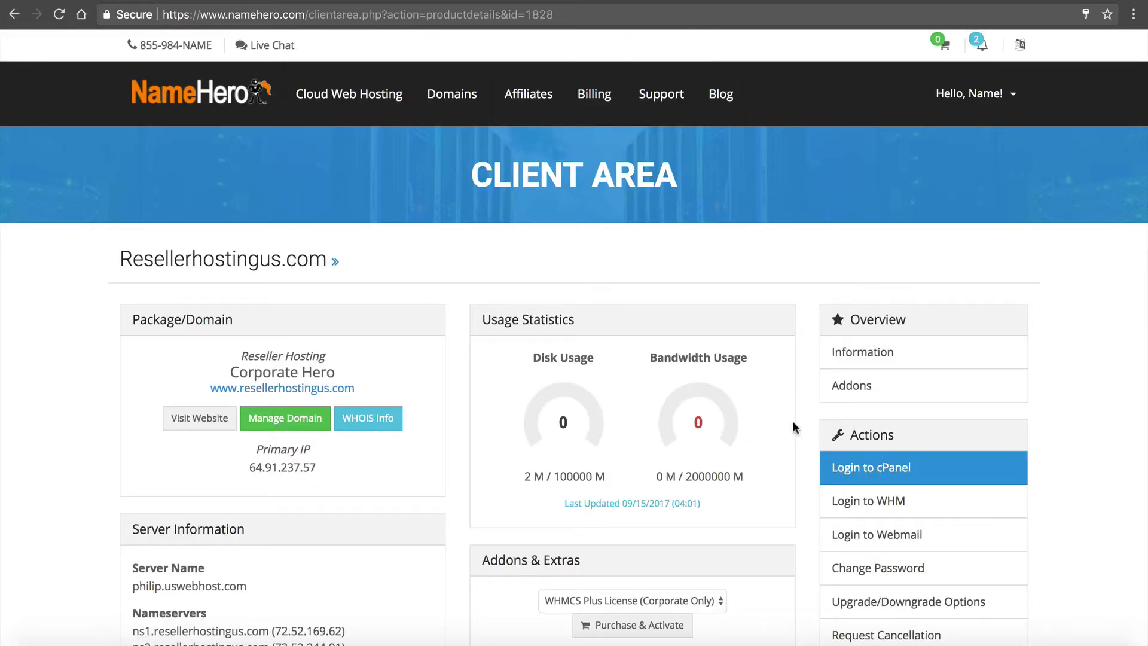
- Copy the WHMCS Plus licence key from the account's addons into the Softaculous form
click(844, 387)
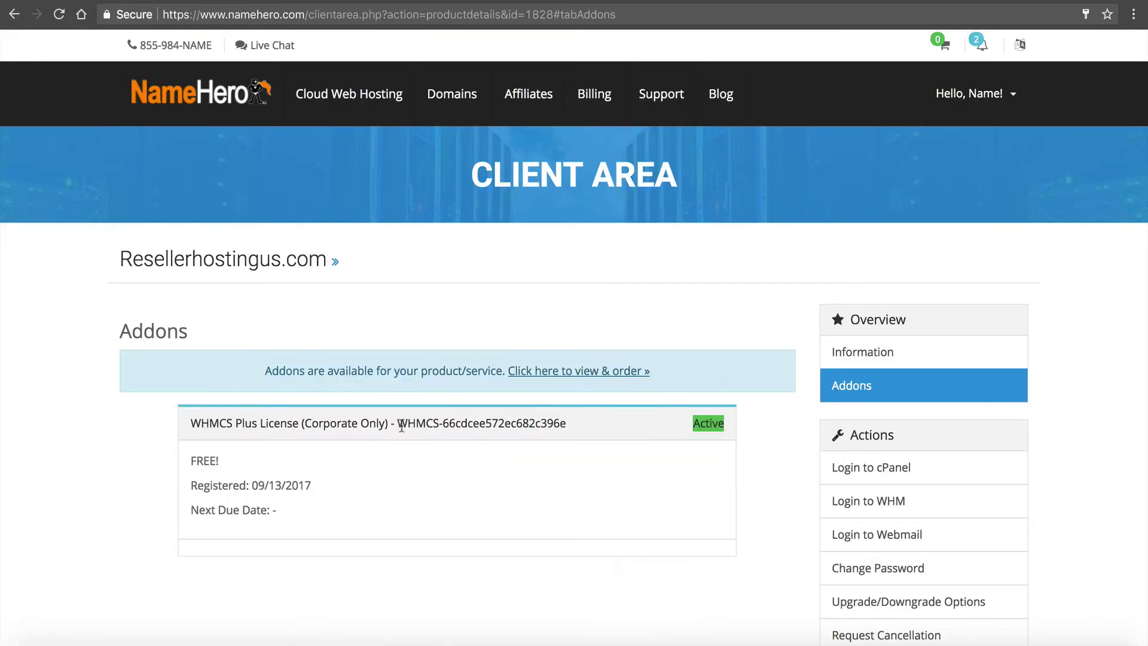
mouse_move(401, 425)
mouse_down()
mouse_move(545, 438)
mouse_move(398, 427)
mouse_up()
key(super+c)
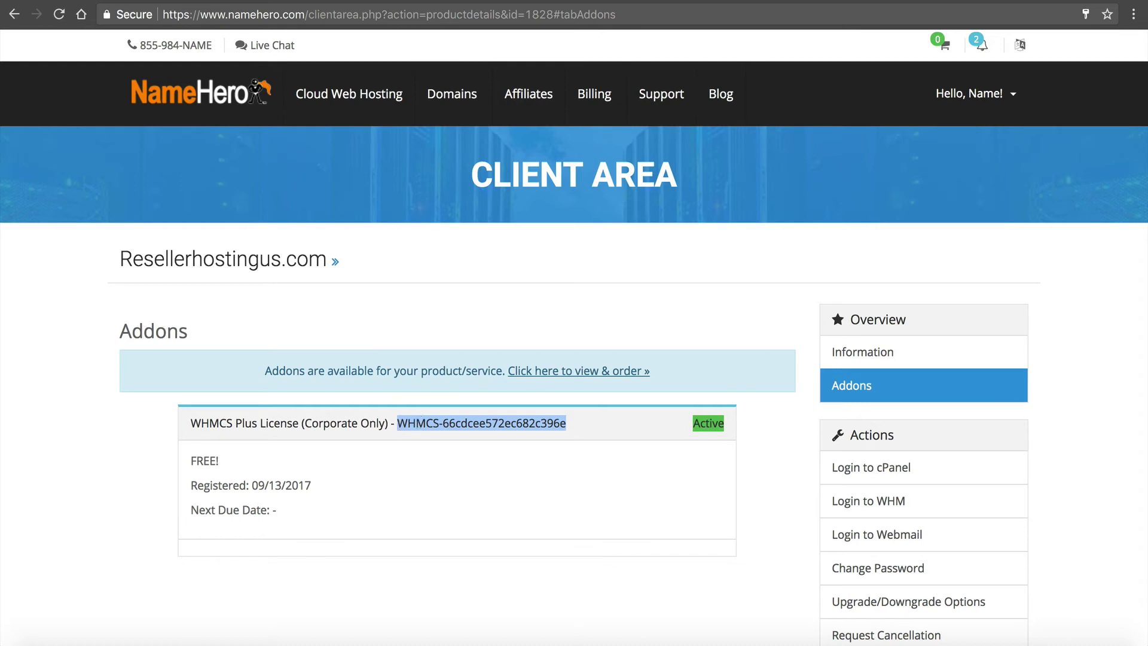
click(980, 44)
click(1073, 97)
click(1010, 94)
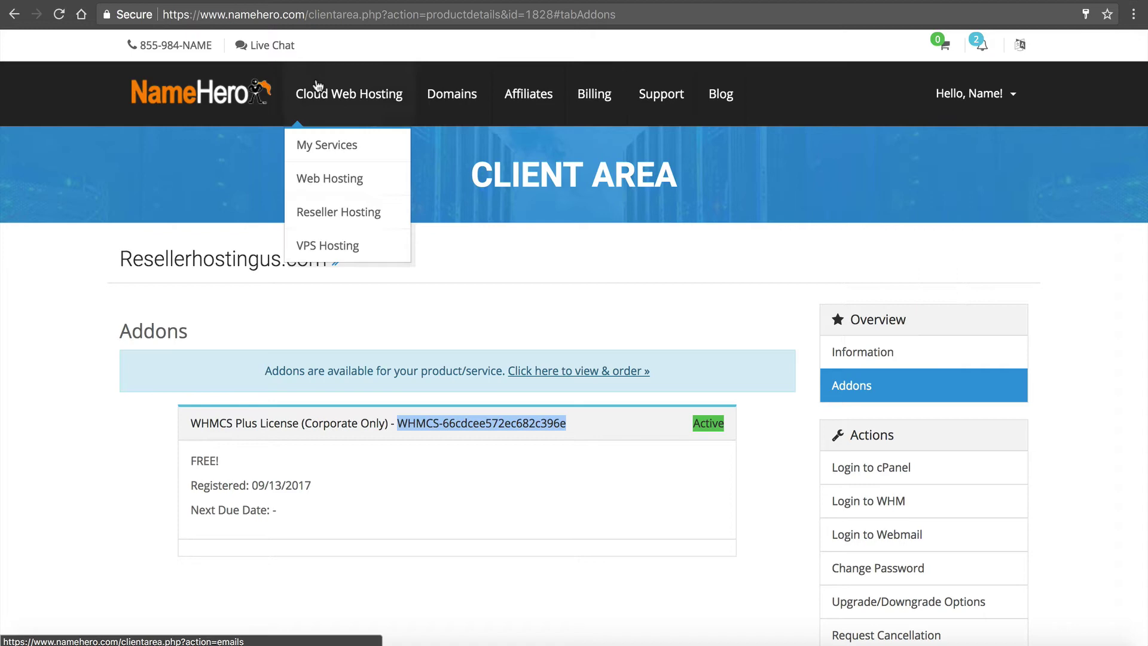
key(ctrl+Tab)
key(super+v)
scroll(735, 459, down, 4)
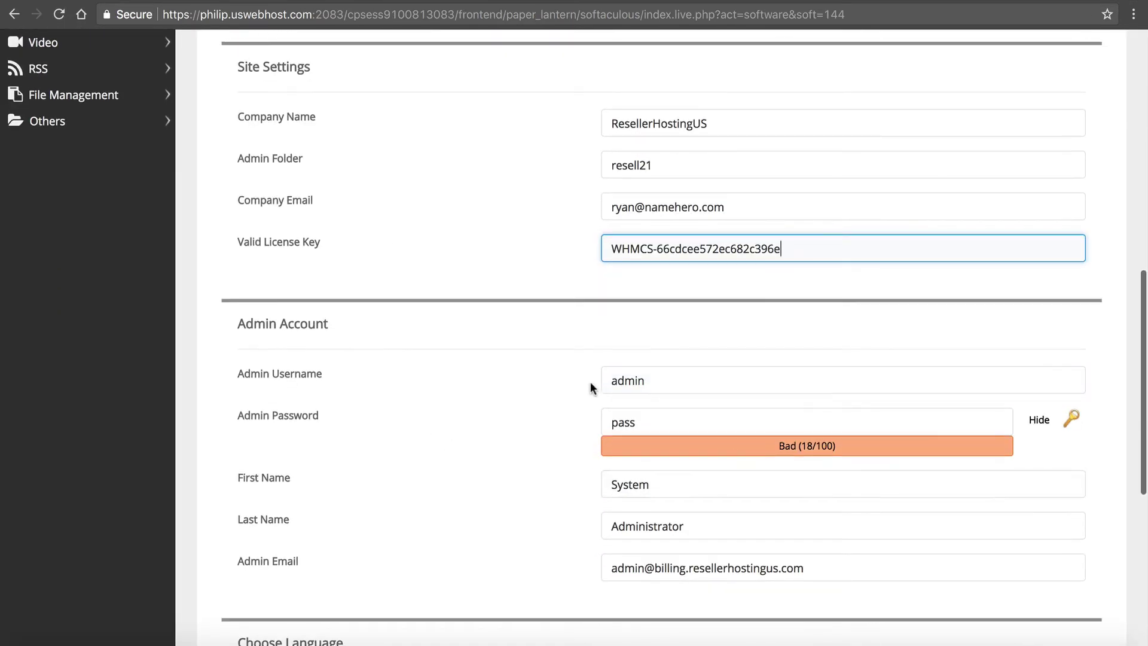
- Generate a strong random admin password and copy it for safekeeping
click(1071, 418)
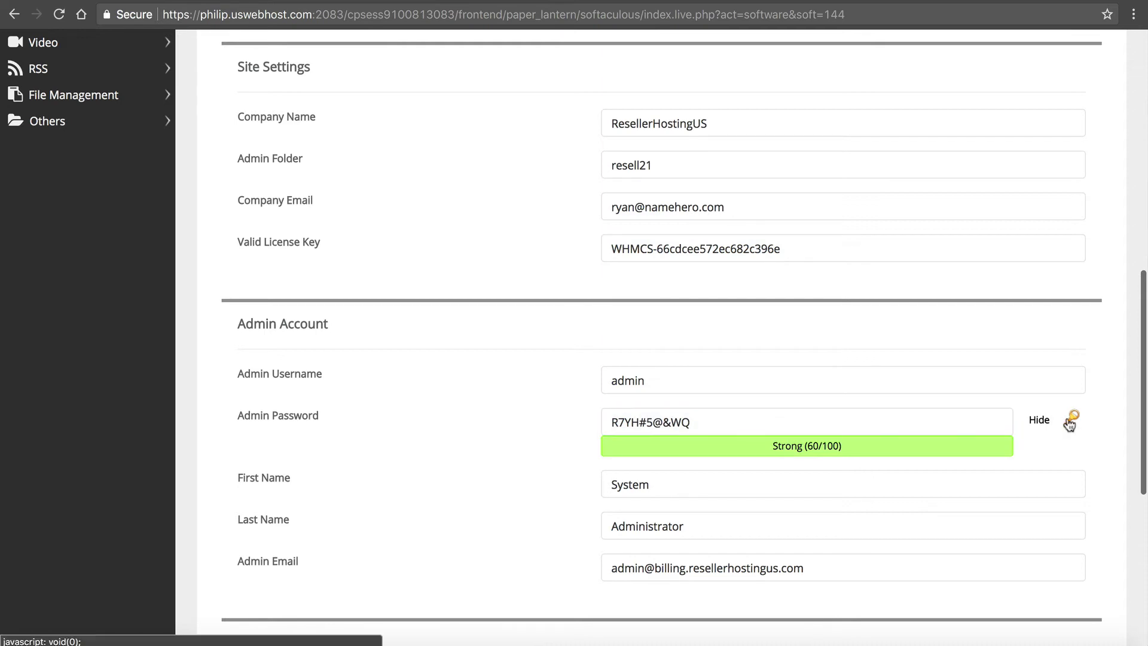
click(1069, 420)
click(1069, 419)
click(1070, 420)
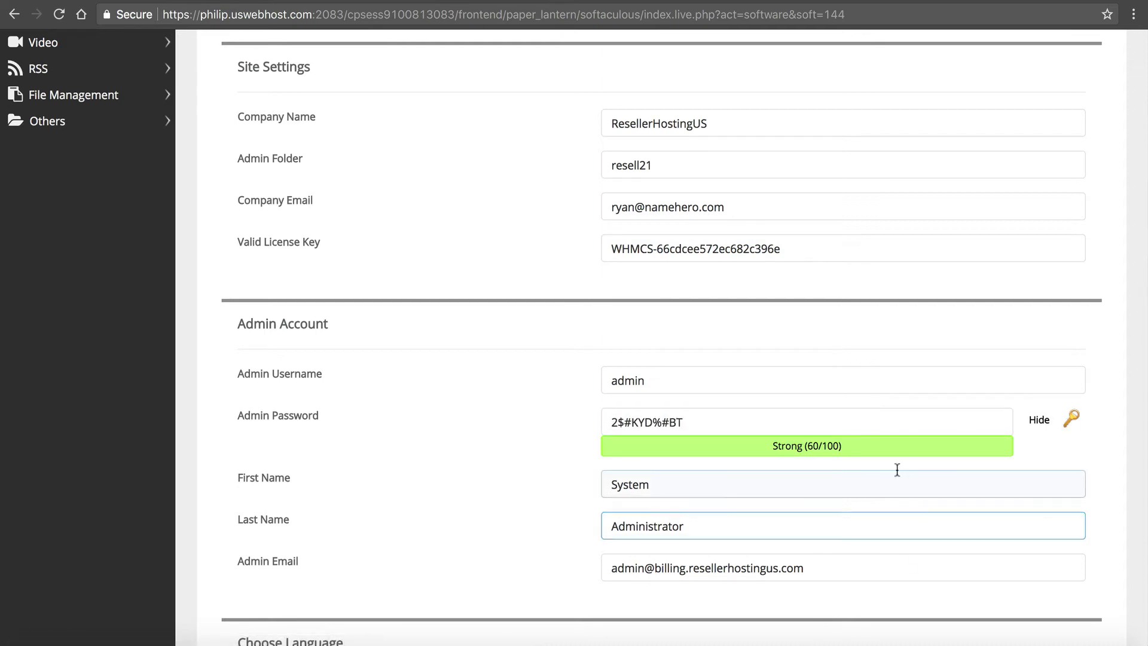
click(712, 426)
drag(697, 421, 545, 421)
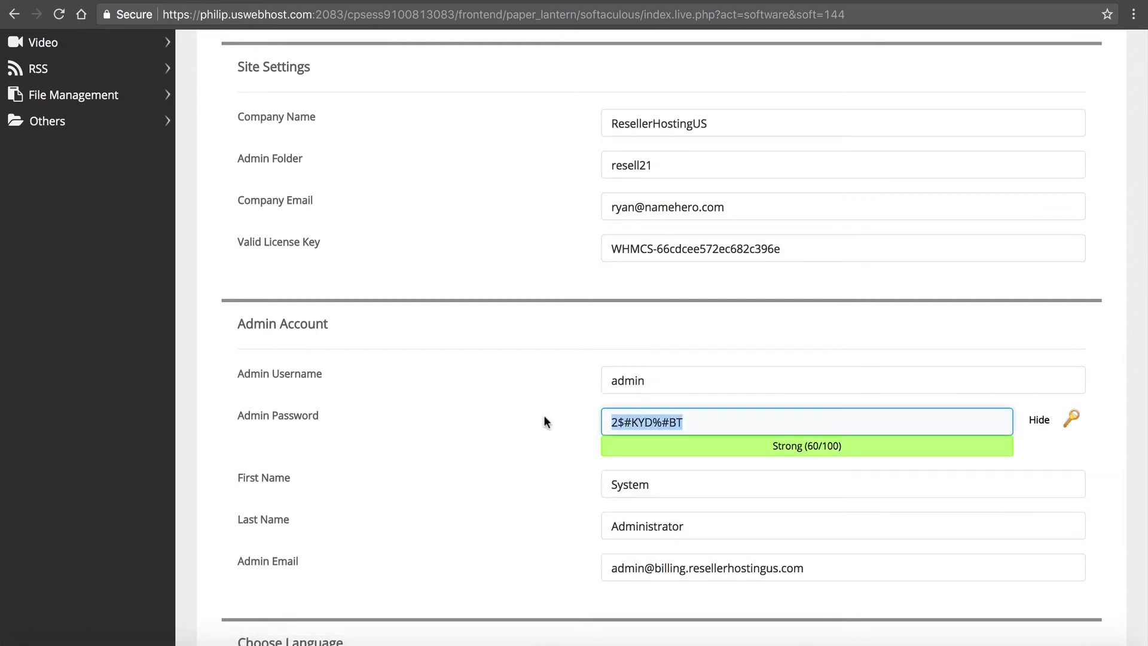
key(super+Tab)
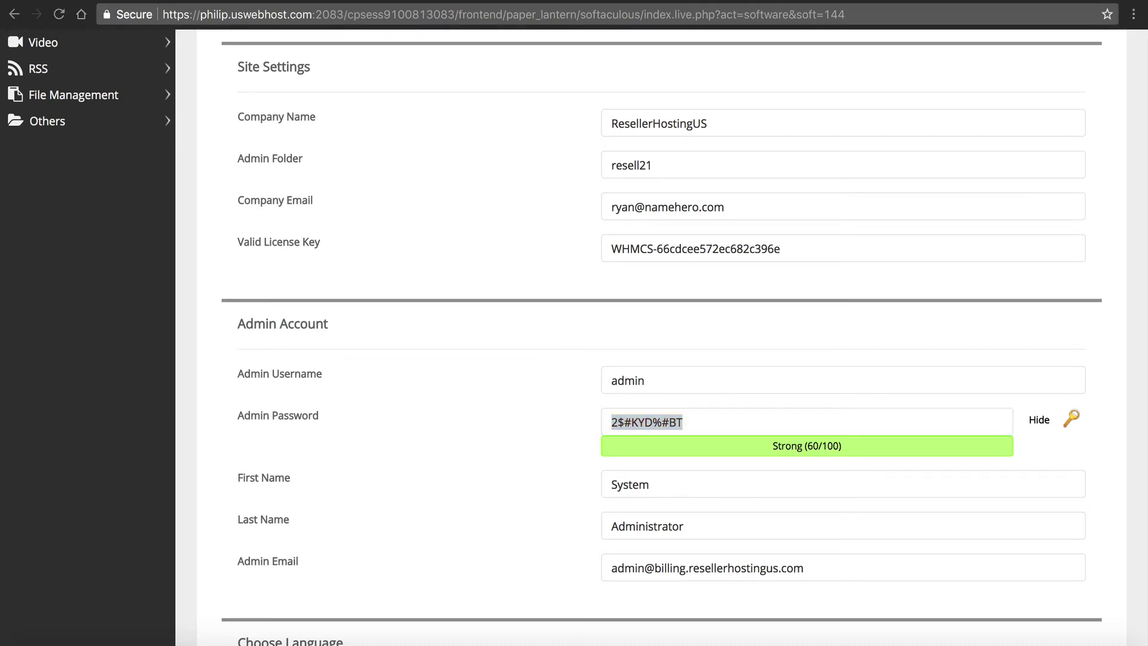
key(super+Tab)
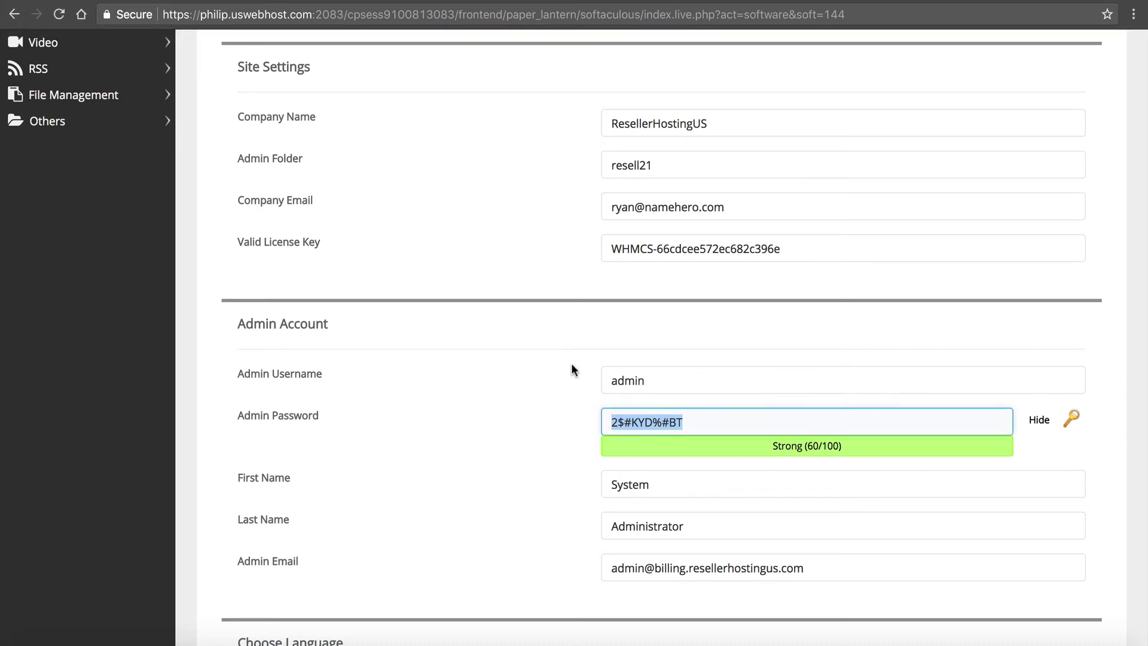
- Enter the admin username and copy it for safekeeping
key(shift+Tab)
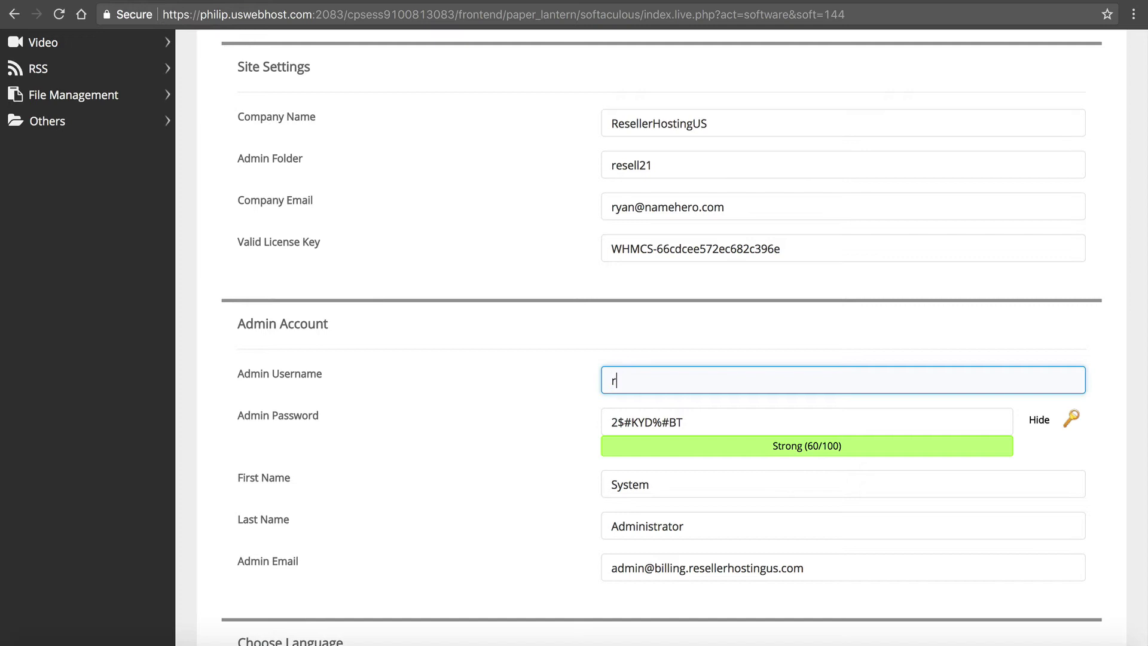
key(ctrl+a)
key(Right)
key(ctrl+a)
key(super+Tab)
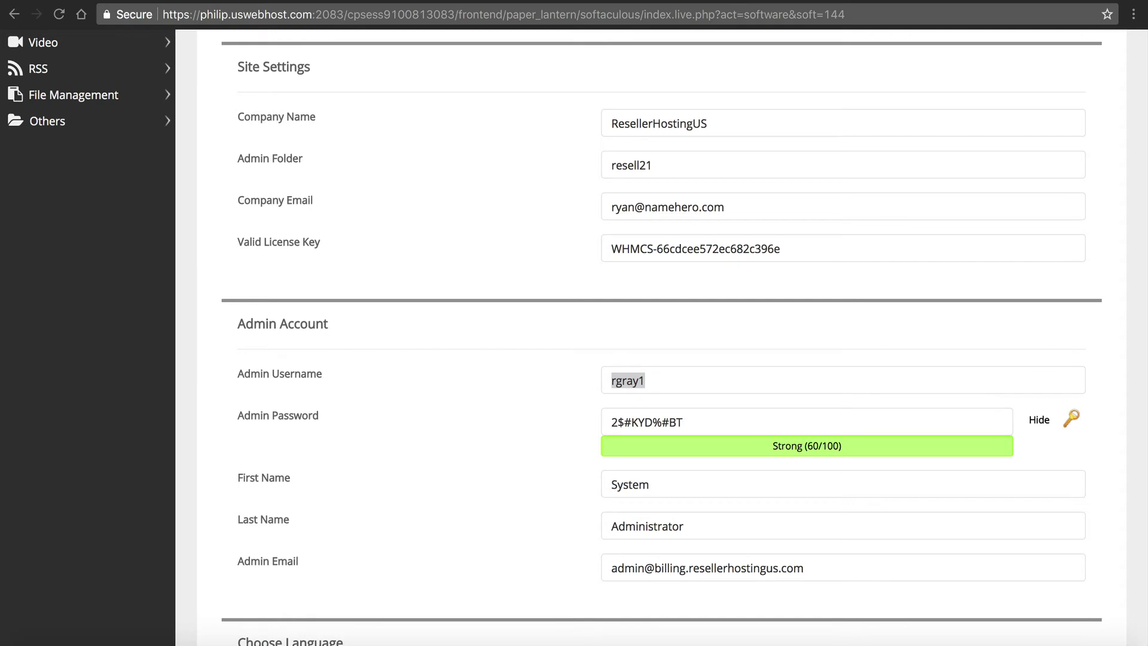
key(super+Tab)
click(502, 402)
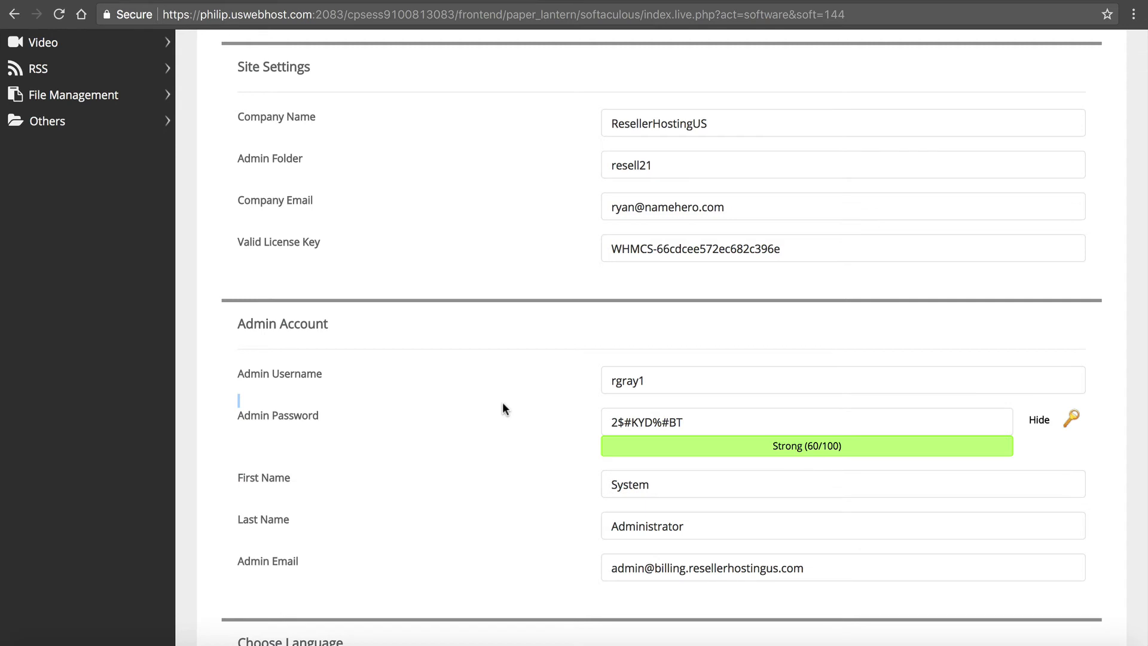
- Review the admin username, company email and admin email entries
click(658, 377)
click(770, 213)
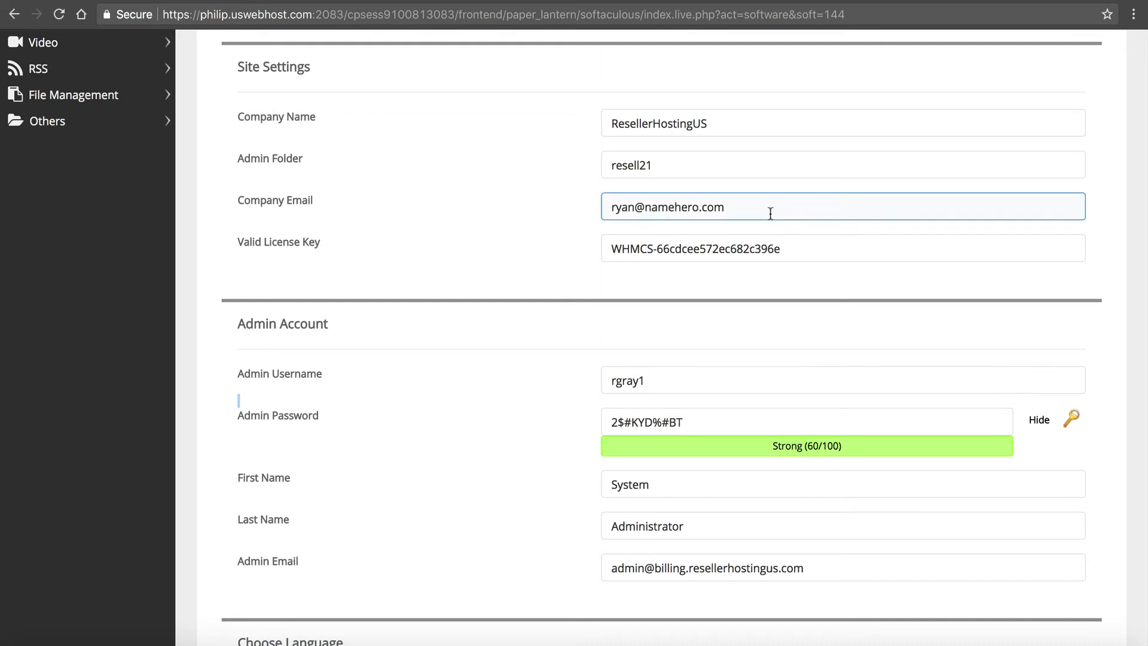
click(828, 569)
drag(819, 569, 598, 464)
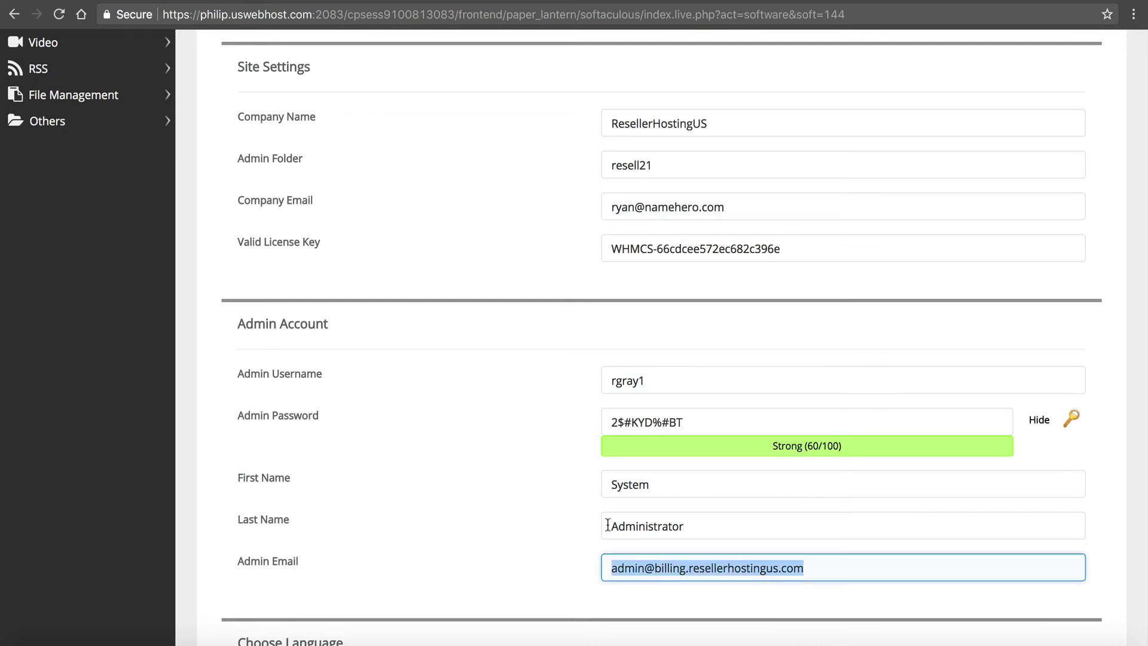
- Email the installation details to the owner's address and start the WHMCS install
scroll(608, 522, down, 3)
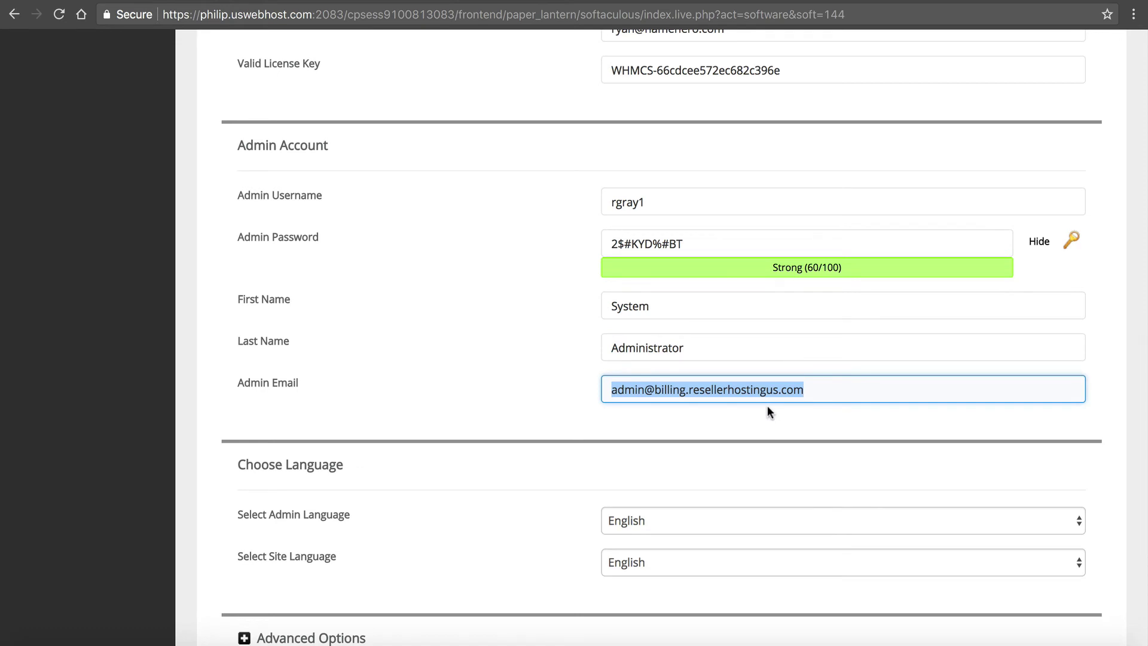
scroll(766, 405, down, 2)
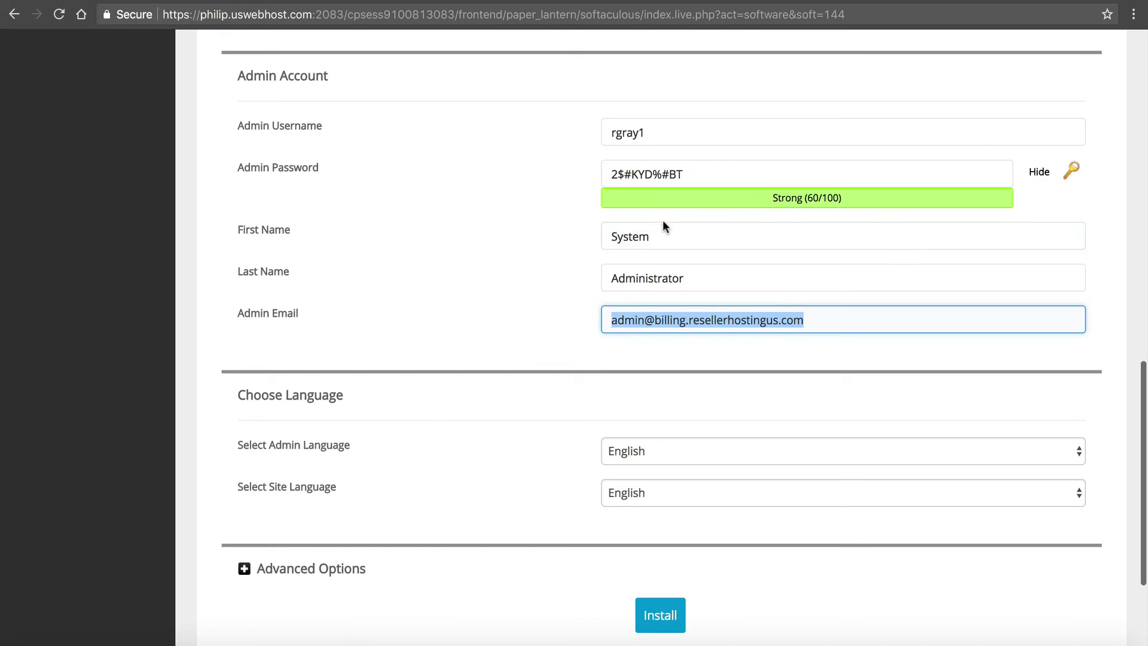
scroll(655, 318, down, 4)
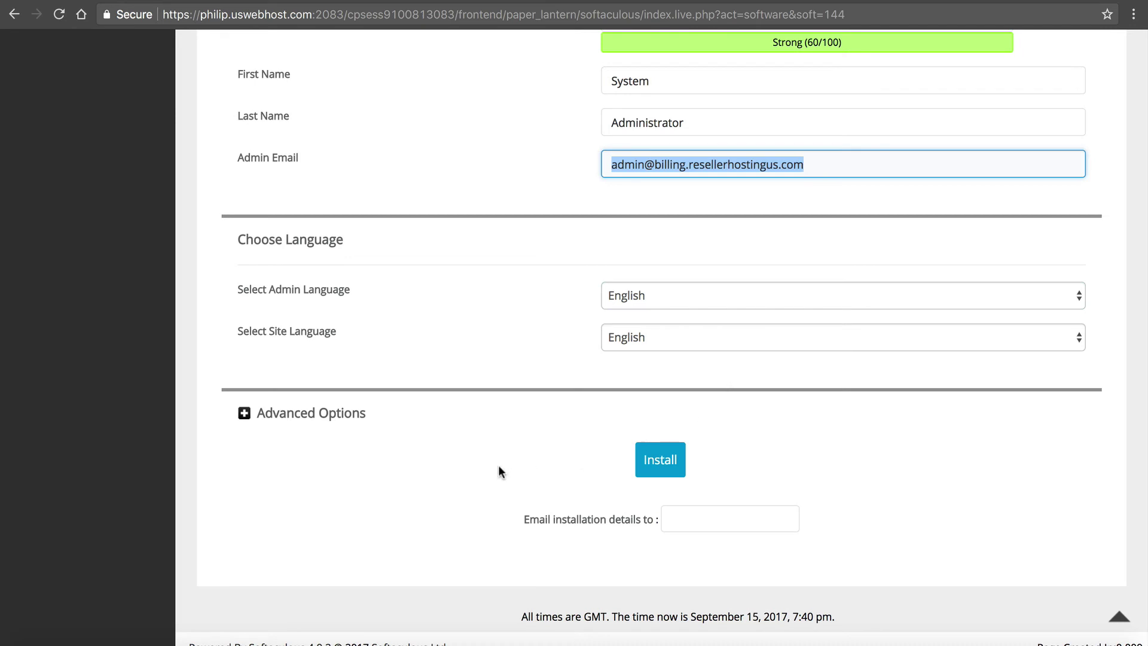
click(716, 525)
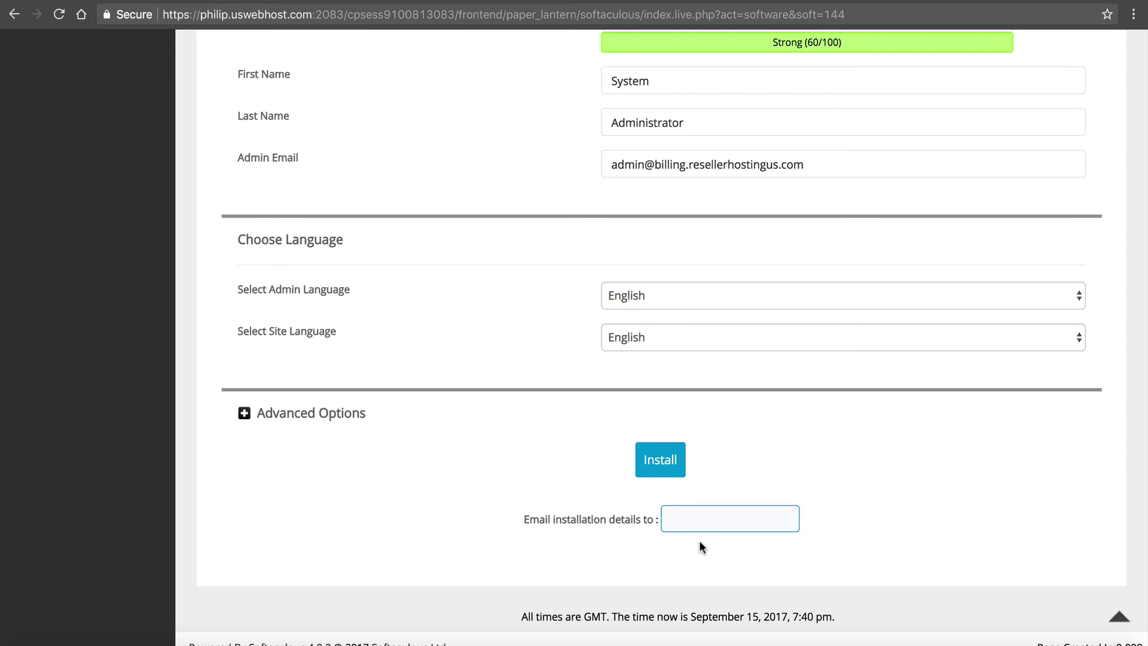
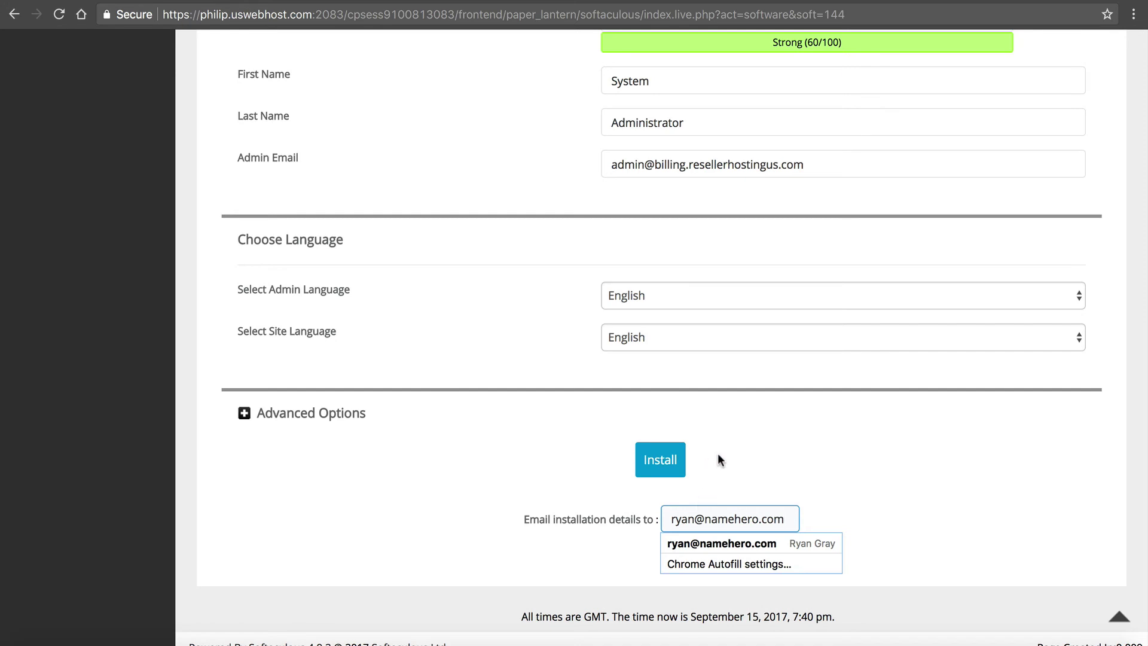
click(638, 360)
click(645, 456)
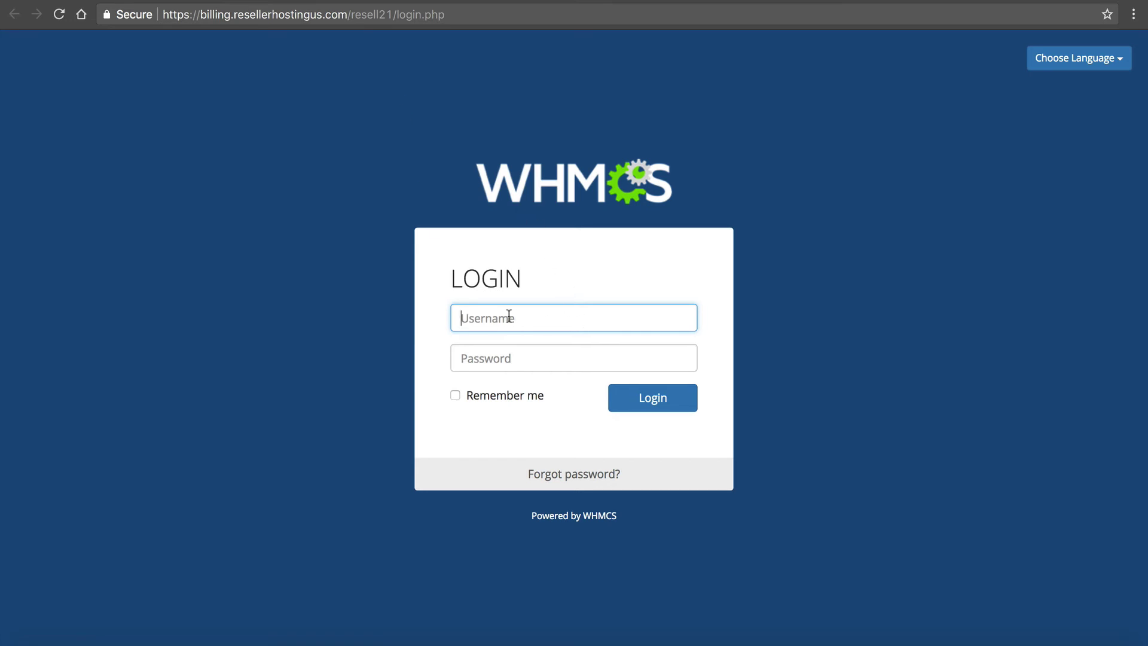
- Load the storefront at billing.resellerhostingus.com, reloading past the Oops error page
click(549, 354)
click(538, 314)
click(523, 358)
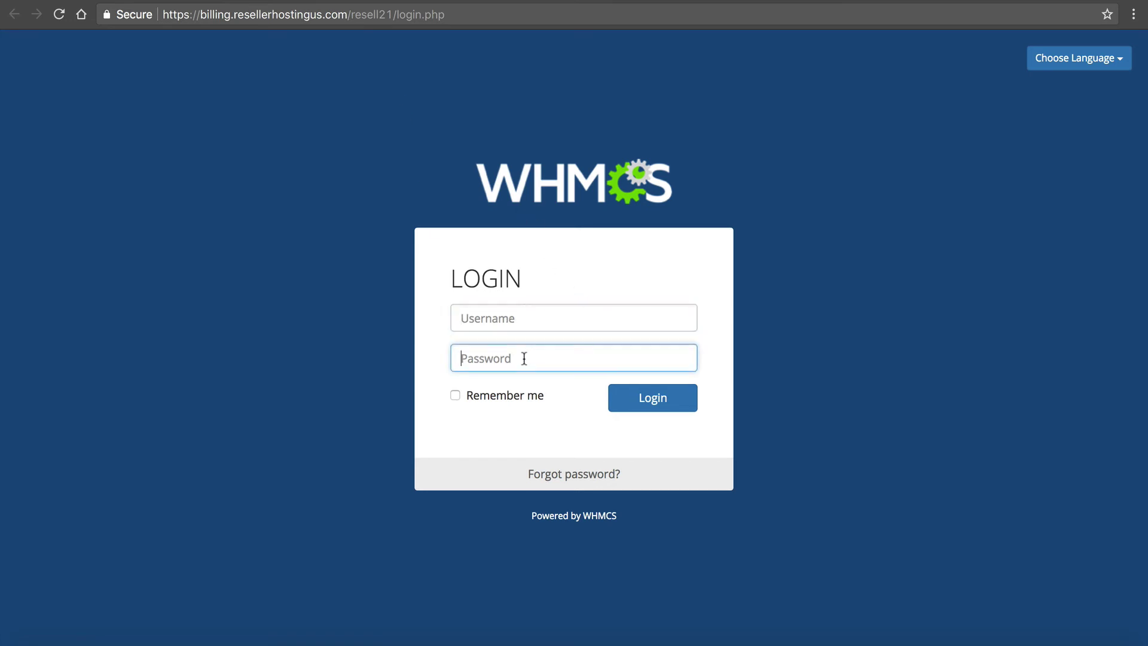
click(523, 312)
click(524, 352)
click(513, 282)
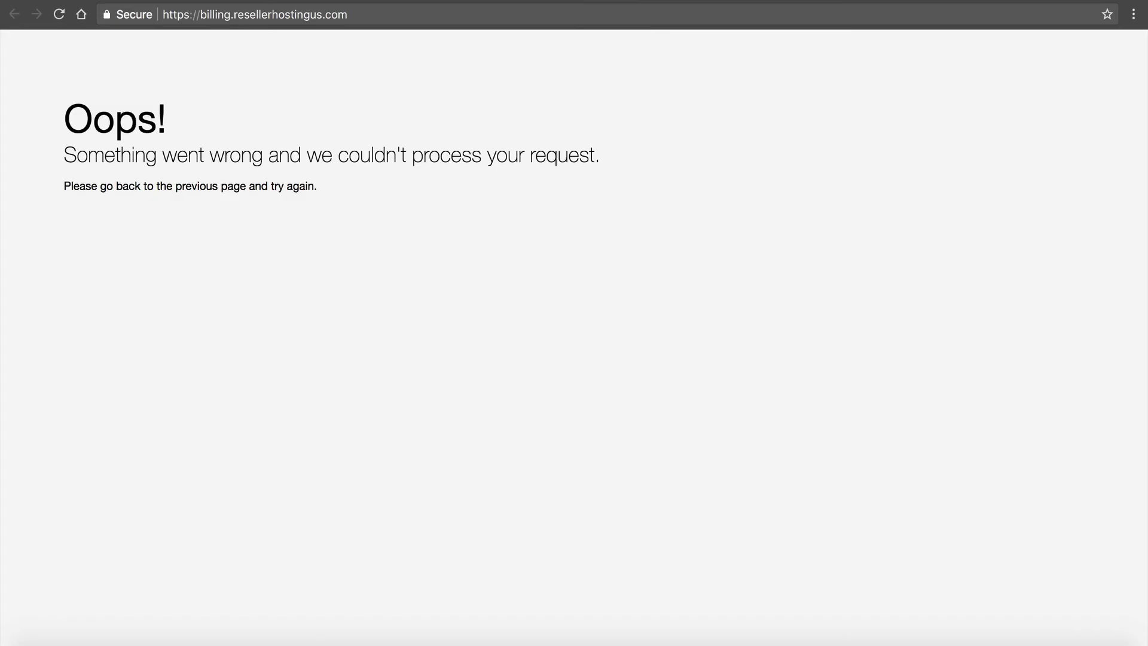
click(59, 14)
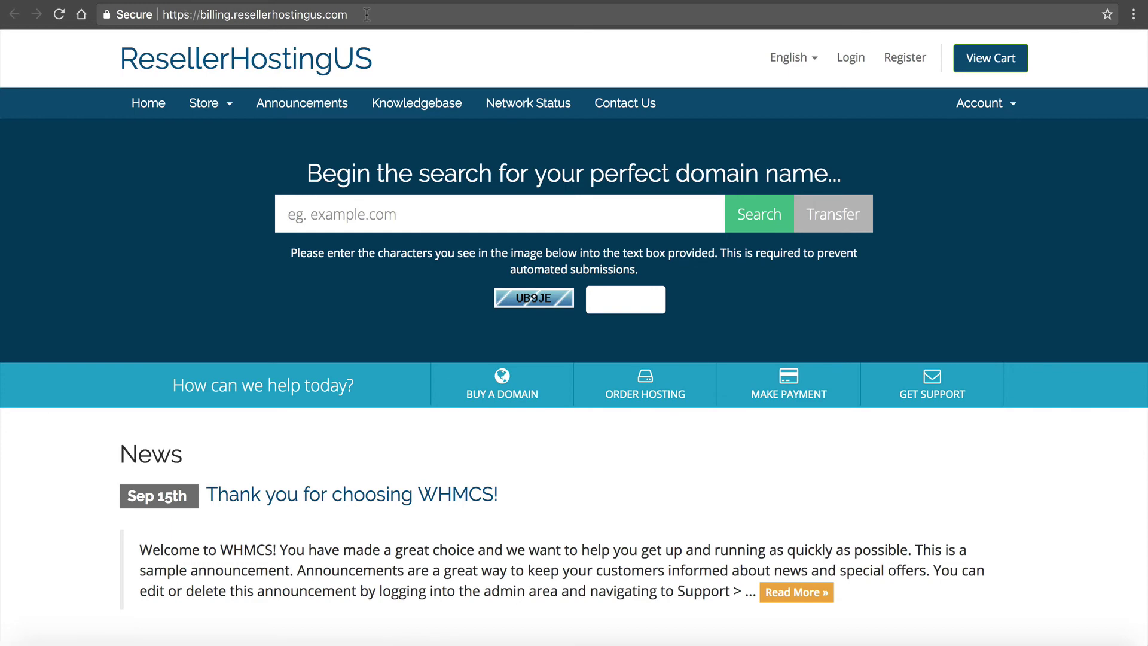
scroll(673, 262, down, 3)
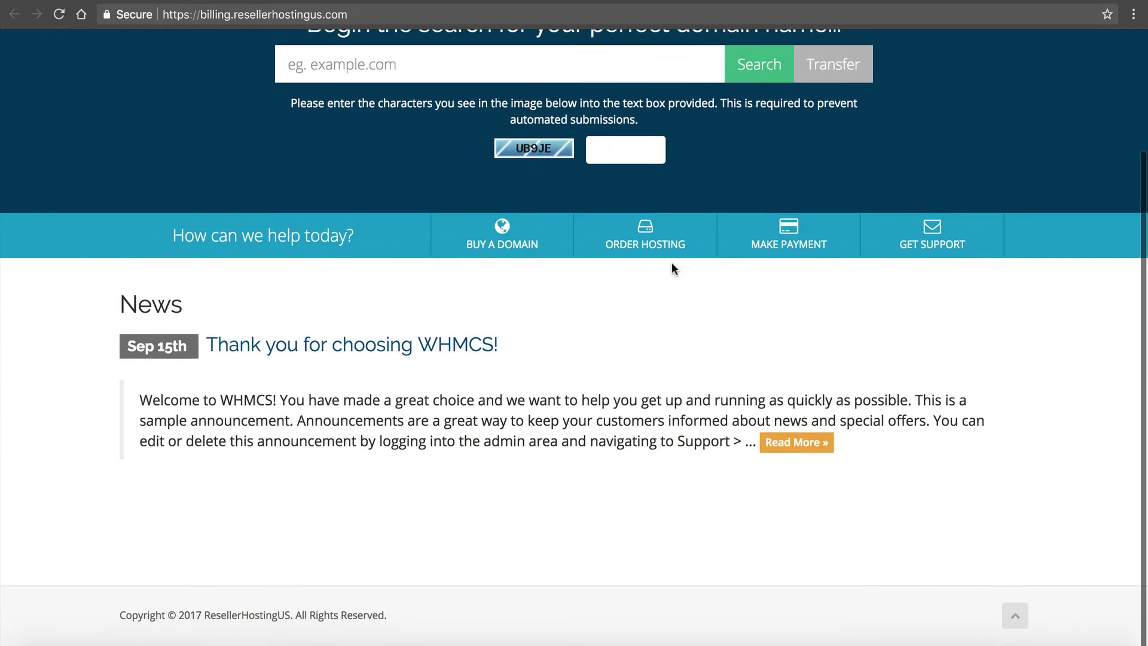
scroll(672, 262, up, 3)
scroll(672, 239, down, 3)
scroll(671, 226, up, 3)
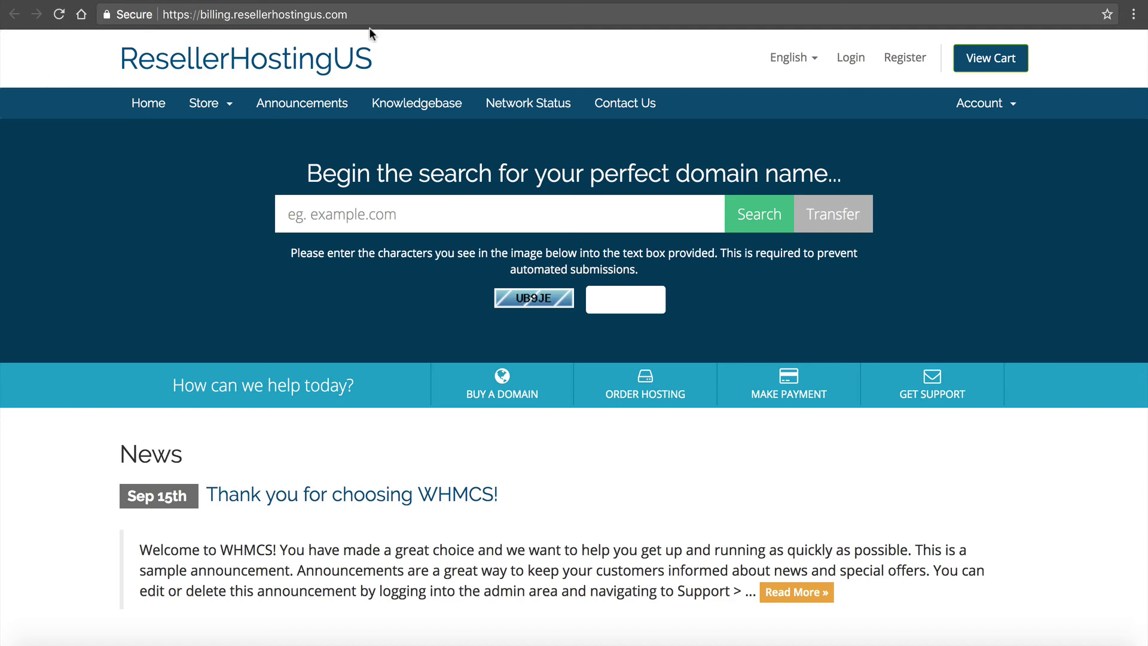
scroll(605, 232, down, 3)
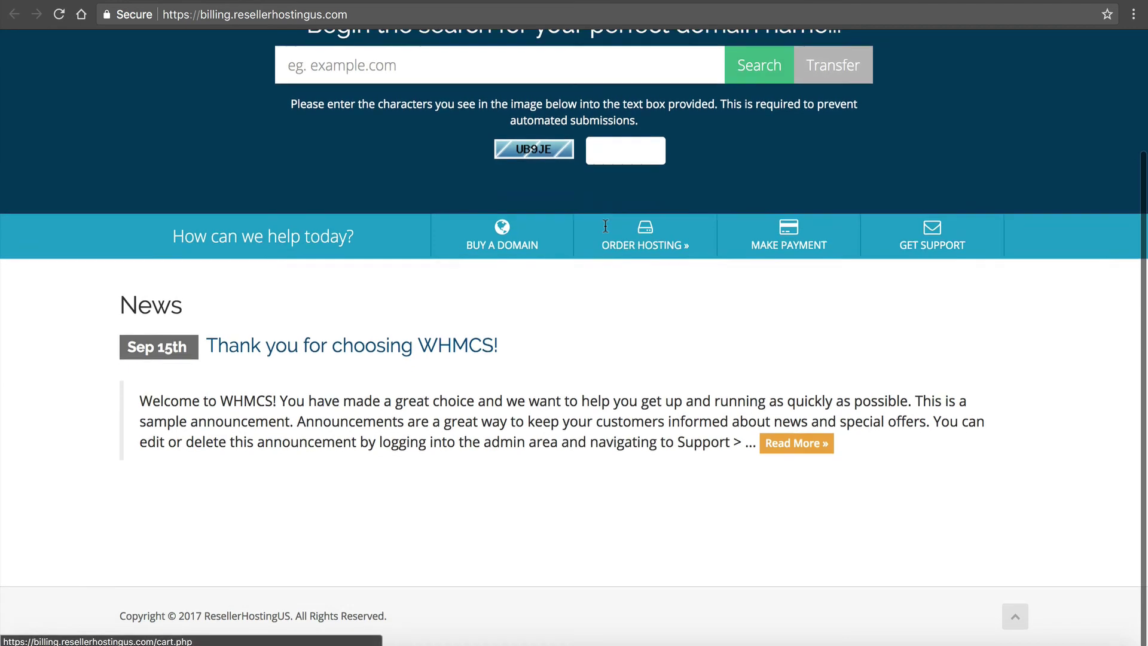
scroll(605, 232, up, 3)
- Preview the storefront's domain registration and Open Ticket support pages, then return to the home page
click(513, 399)
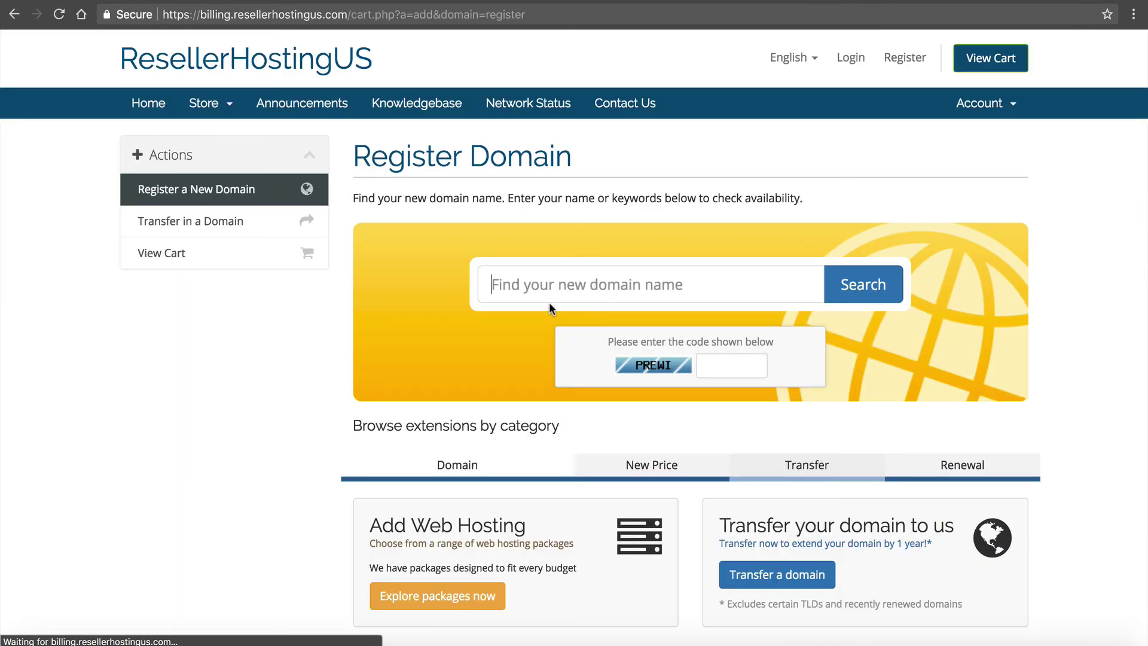
scroll(585, 379, down, 3)
scroll(586, 383, up, 3)
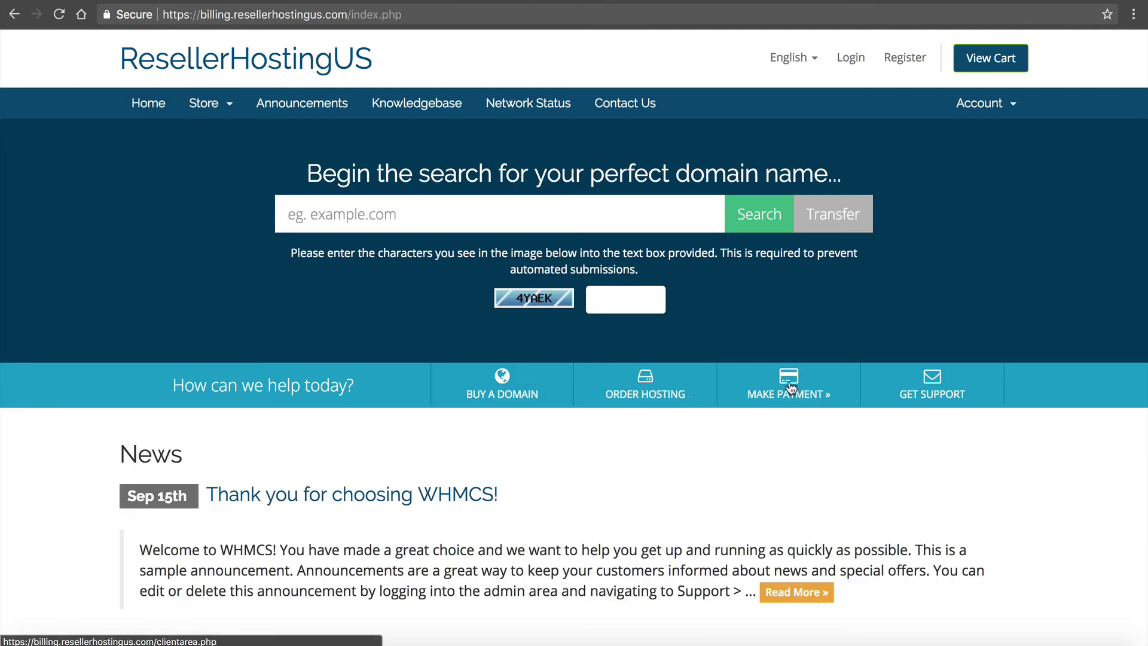
click(924, 396)
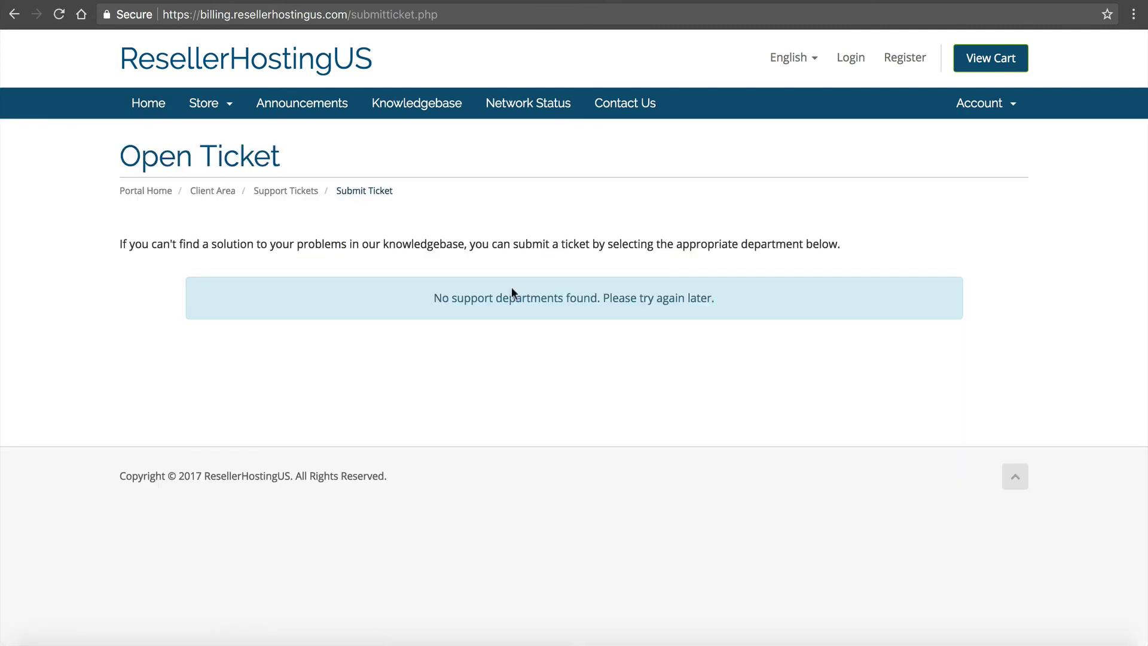
click(168, 106)
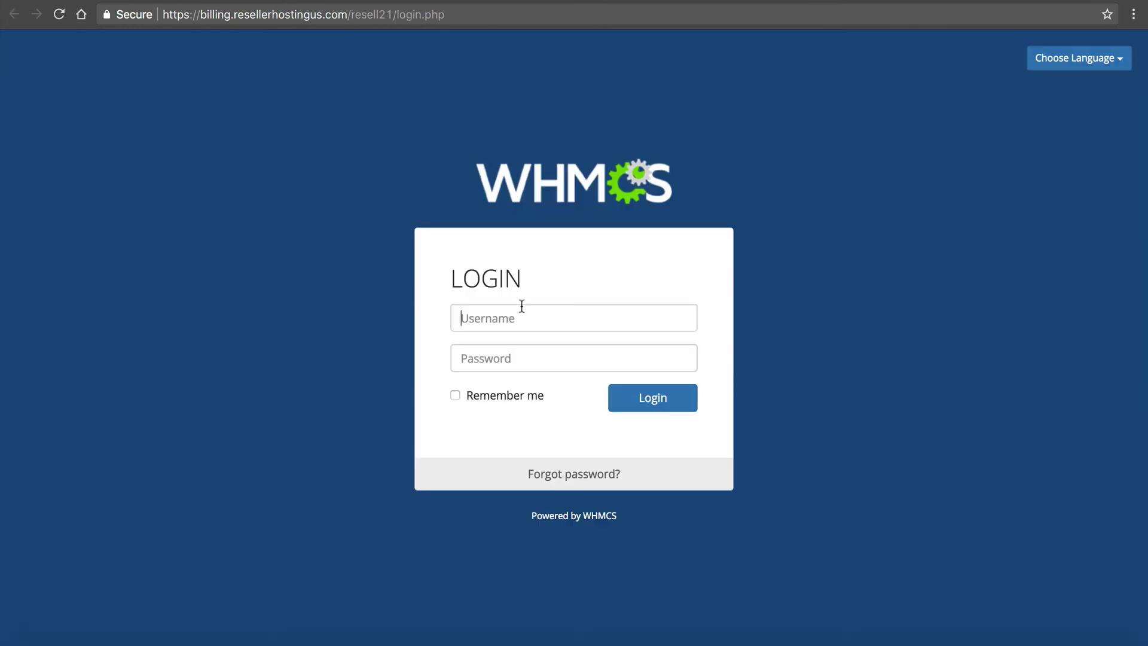
- Select the Password and then the Username field on the WHMCS admin login page
click(493, 358)
click(501, 310)
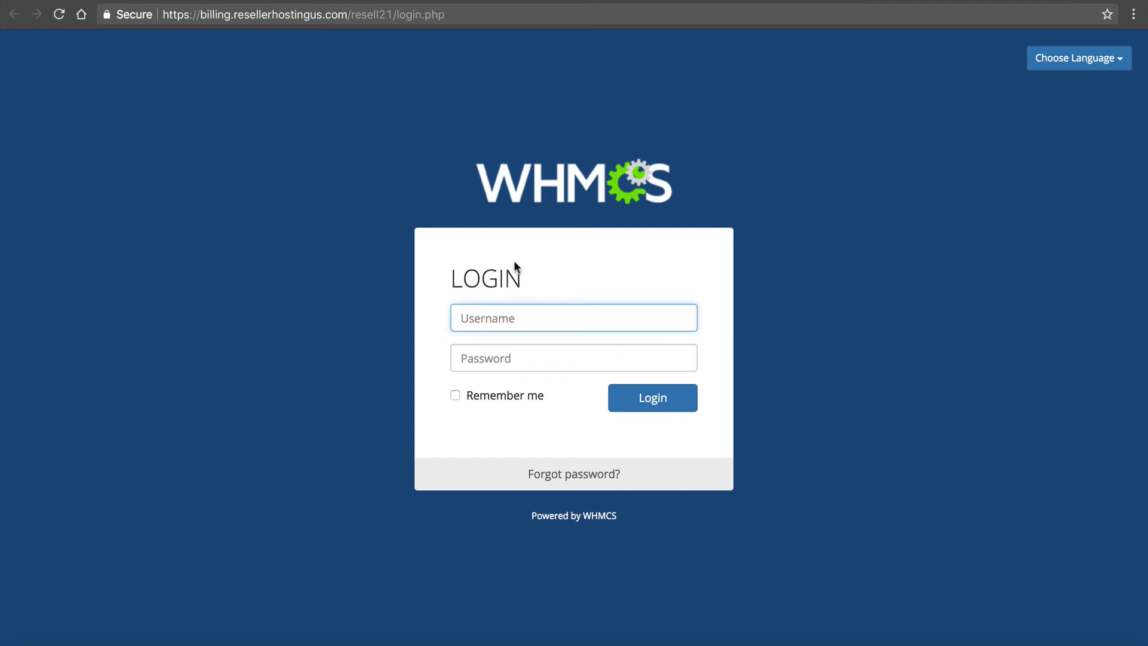